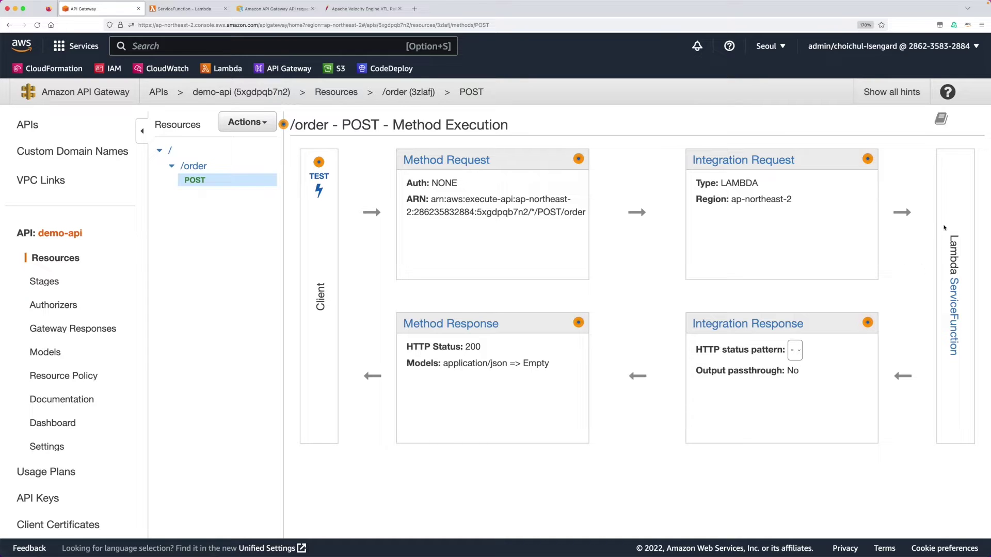
Open the ServiceFunction Lambda behind the /order POST method in a separate browser tab and bring up its code source
{"action": "scroll", "coordinate": [952, 335], "scroll_direction": "down", "scroll_amount": 1}
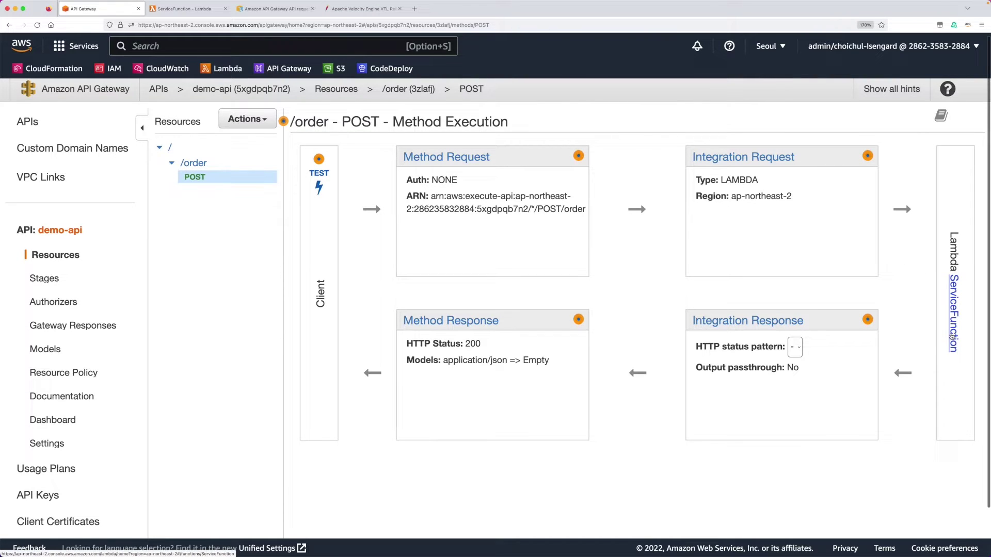
{"action": "left_click", "coordinate": [954, 296], "text": "super"}
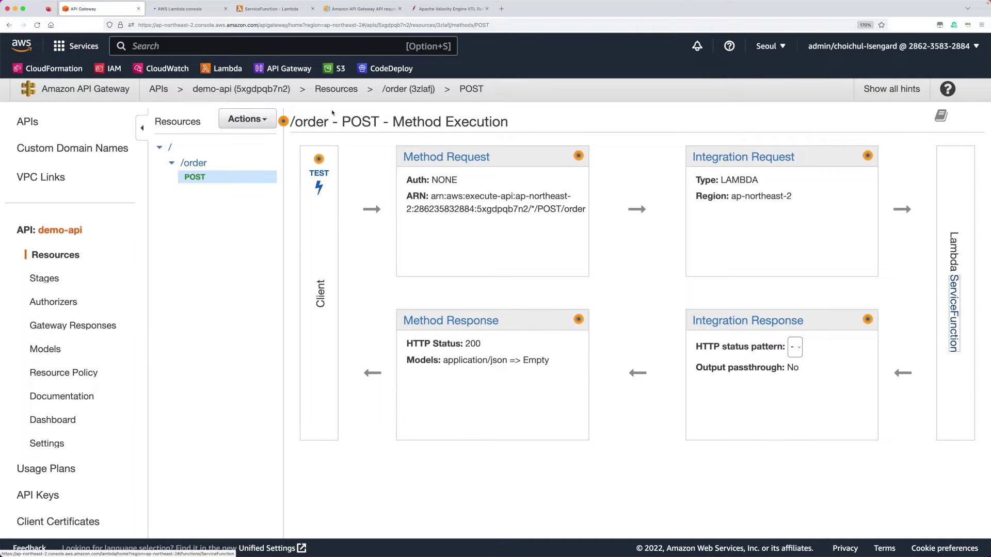
{"action": "left_click", "coordinate": [191, 9]}
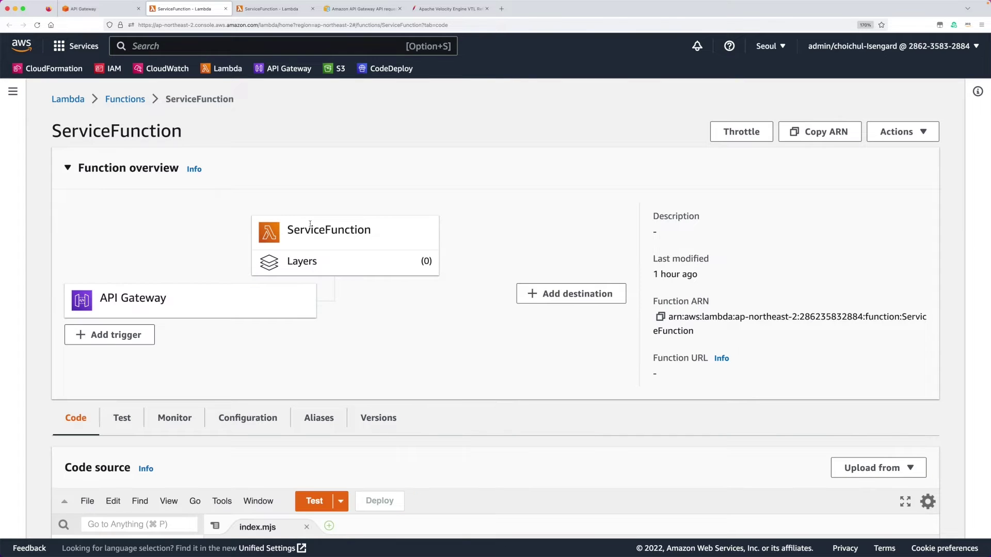
{"action": "scroll", "coordinate": [348, 231], "scroll_direction": "down", "scroll_amount": 2}
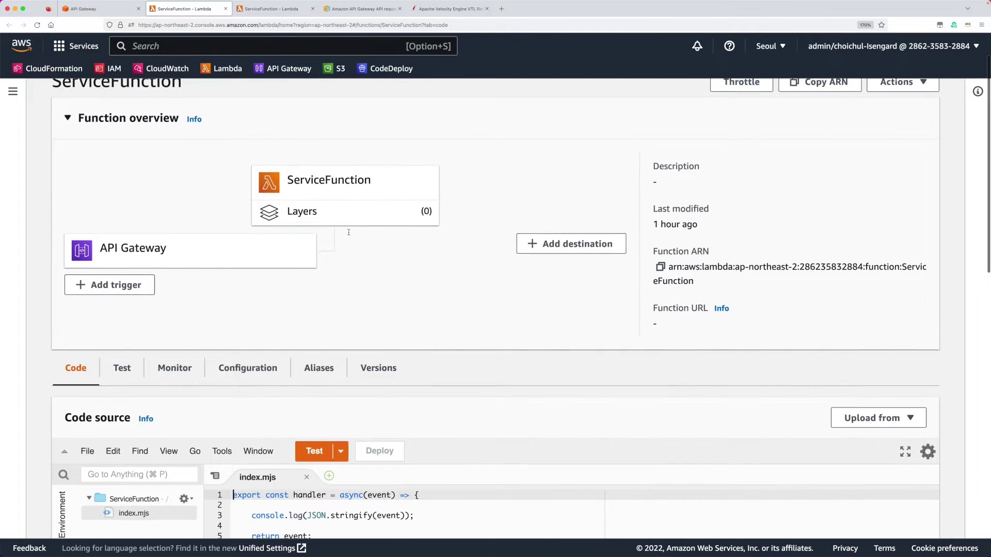
{"action": "scroll", "coordinate": [339, 205], "scroll_direction": "down", "scroll_amount": 5}
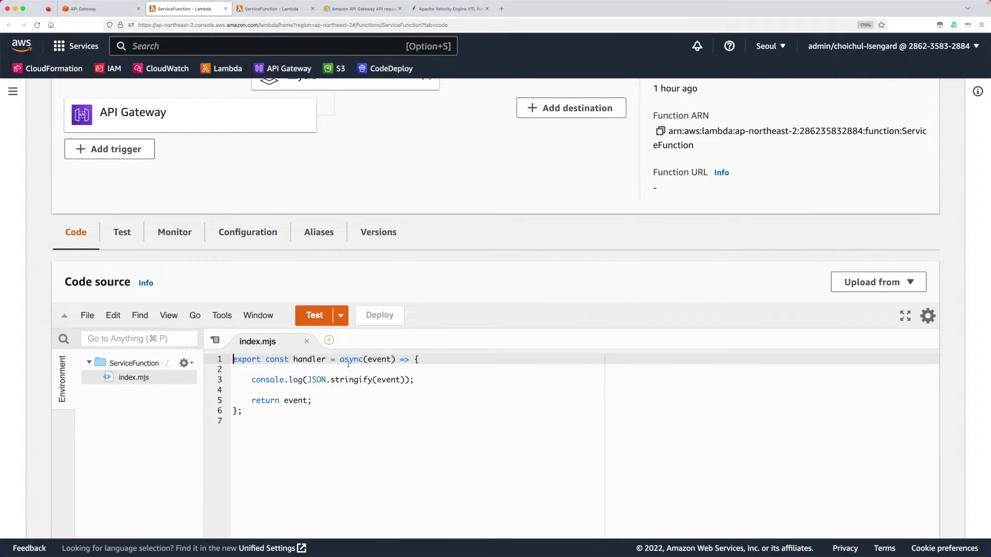
Examine the handler code in index.mjs, covering the event parameter, the console.log call and the returned event
{"action": "double_click", "coordinate": [383, 360]}
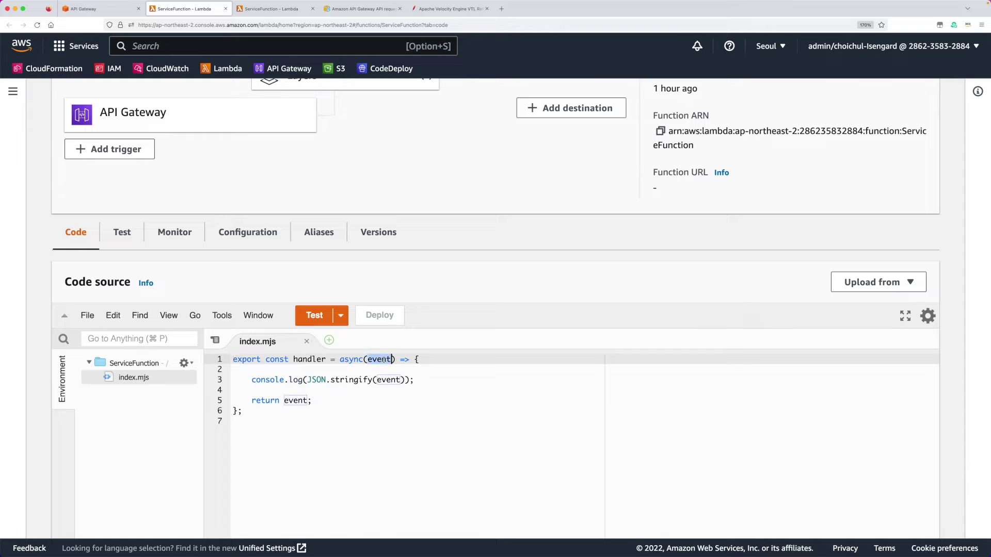
{"action": "left_click", "coordinate": [331, 411]}
{"action": "left_click_drag", "start_coordinate": [251, 381], "coordinate": [295, 381]}
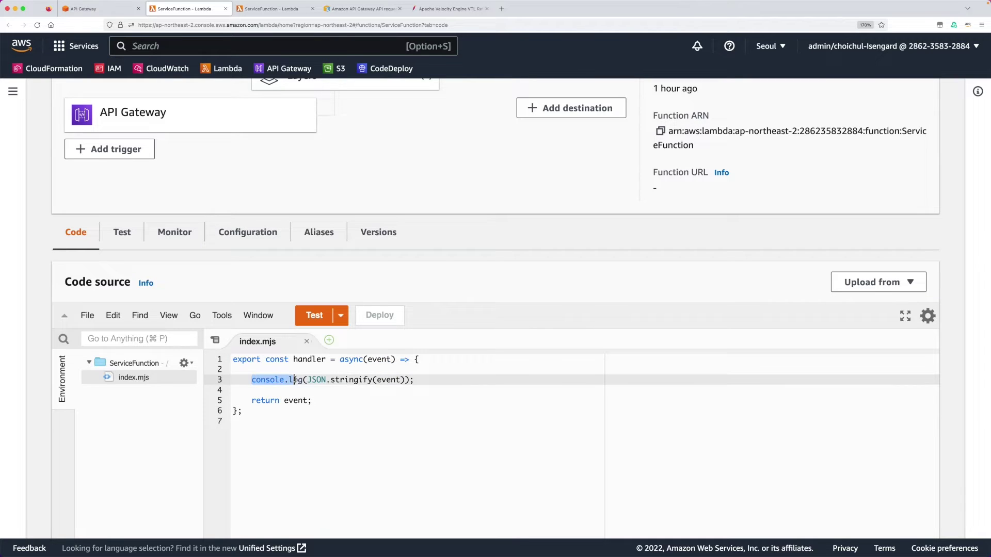
{"action": "left_click", "coordinate": [376, 361]}
{"action": "double_click", "coordinate": [290, 401]}
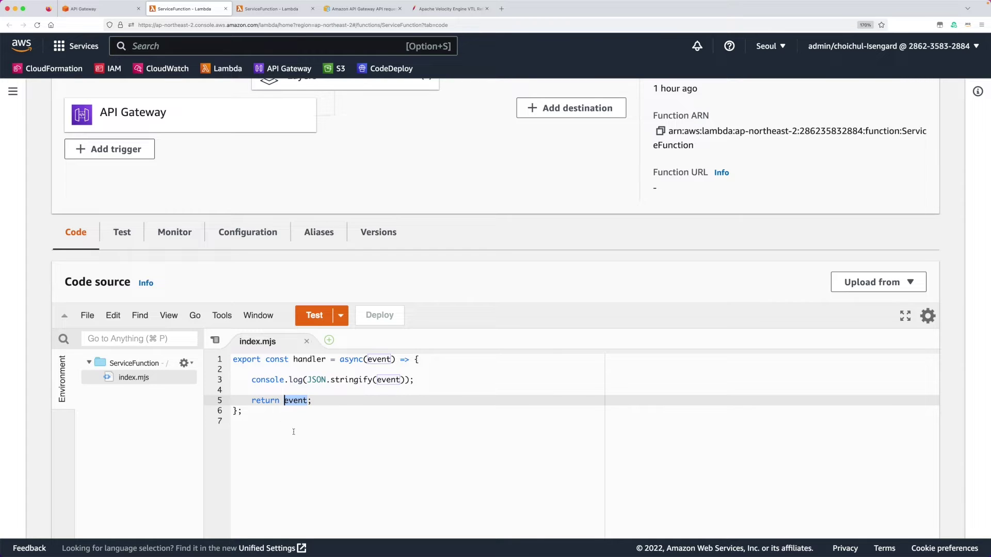
{"action": "left_click", "coordinate": [314, 423]}
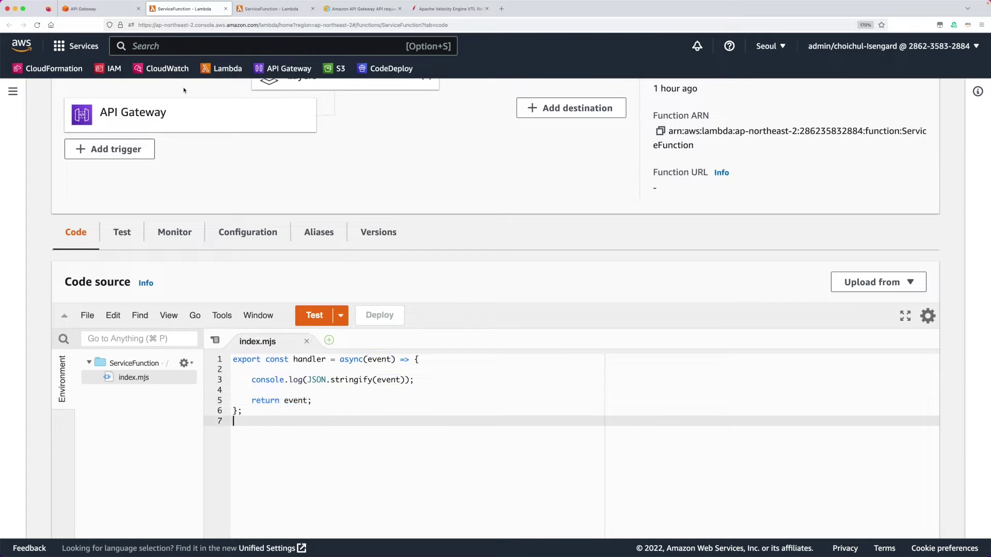
Return to API Gateway and open the v1 stage of demo-api
{"action": "left_click", "coordinate": [101, 11]}
{"action": "left_click", "coordinate": [54, 258]}
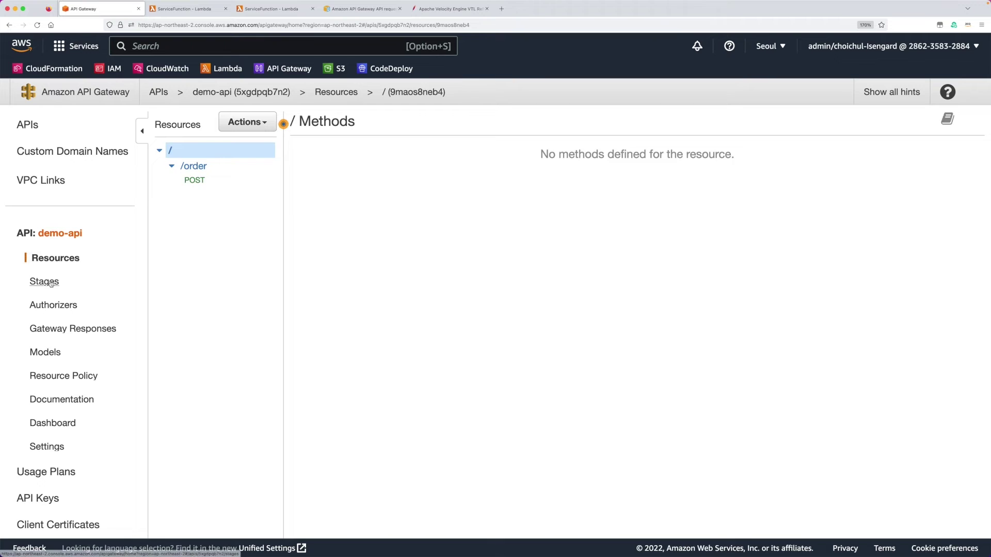
{"action": "left_click", "coordinate": [51, 282]}
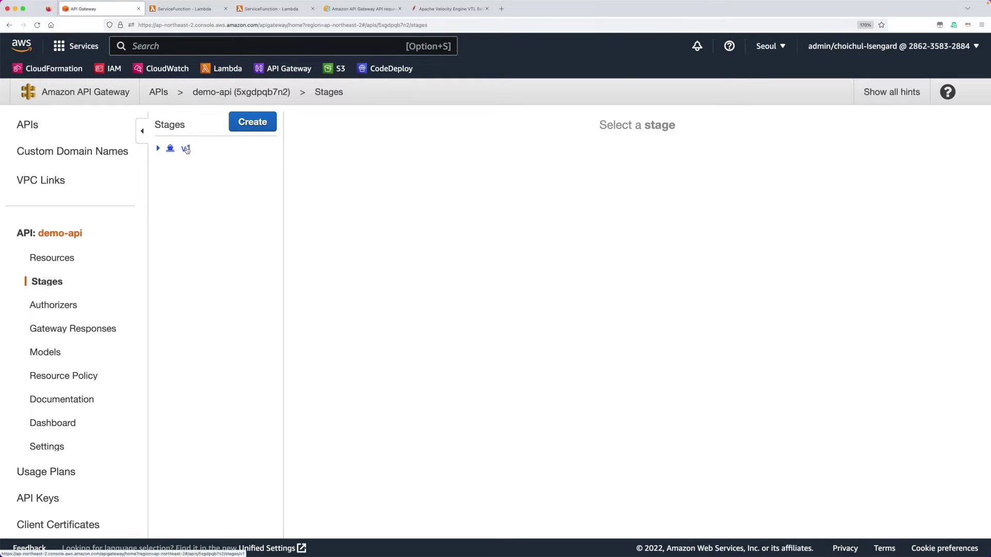
{"action": "left_click", "coordinate": [186, 150]}
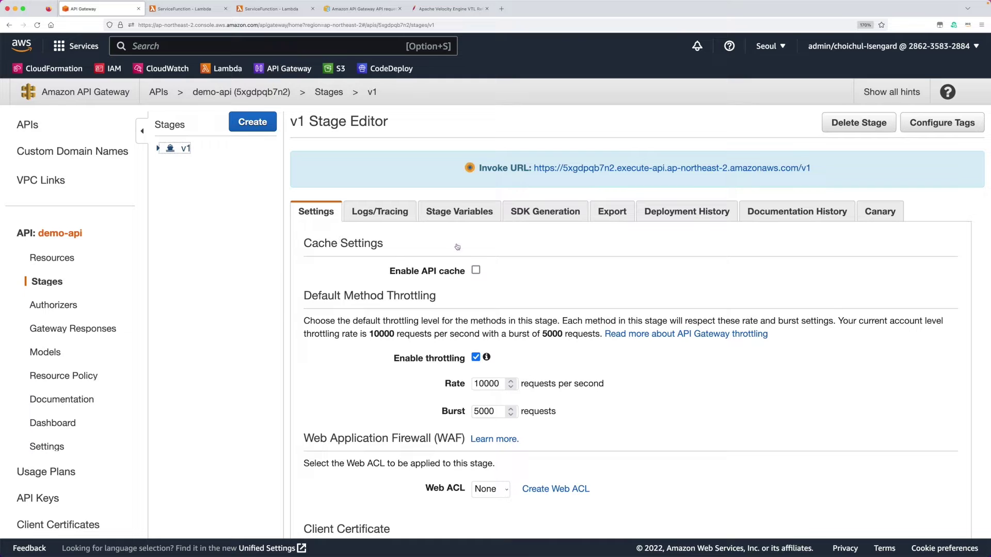
Copy the curl POST request for /v1/order, piped to jq, from request.txt and run it in the terminal
{"action": "key", "text": "super+Tab"}
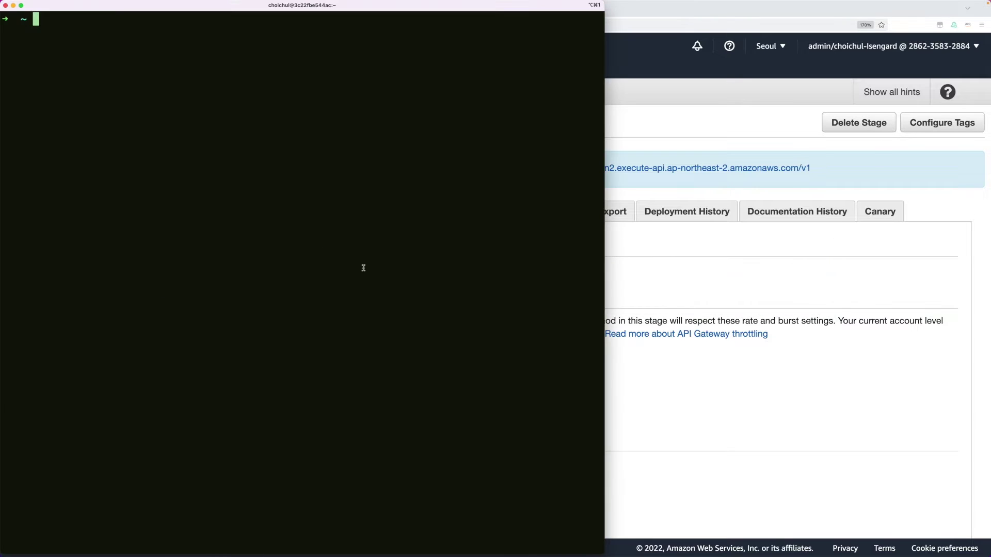
{"action": "key", "text": "super+Tab"}
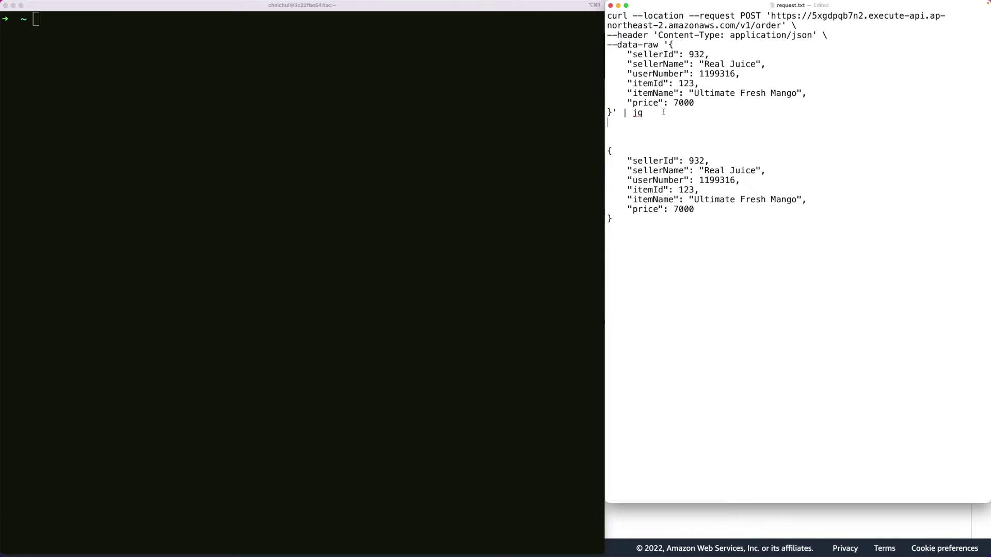
{"action": "left_click_drag", "start_coordinate": [663, 112], "coordinate": [607, 15]}
{"action": "key", "text": "super+c"}
{"action": "left_click", "coordinate": [403, 113]}
{"action": "key", "text": "super+v"}
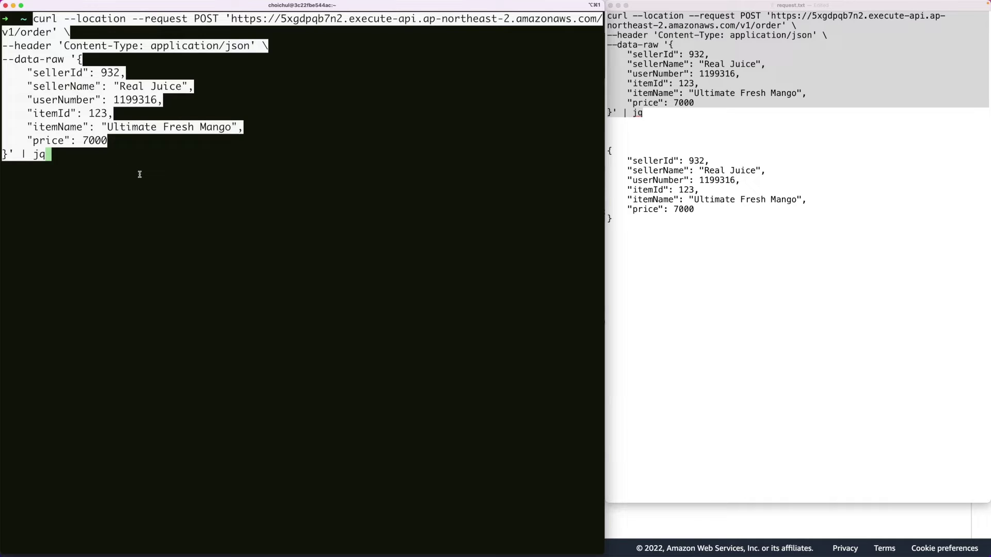
{"action": "key", "text": "Return"}
{"action": "key", "text": "Return"}
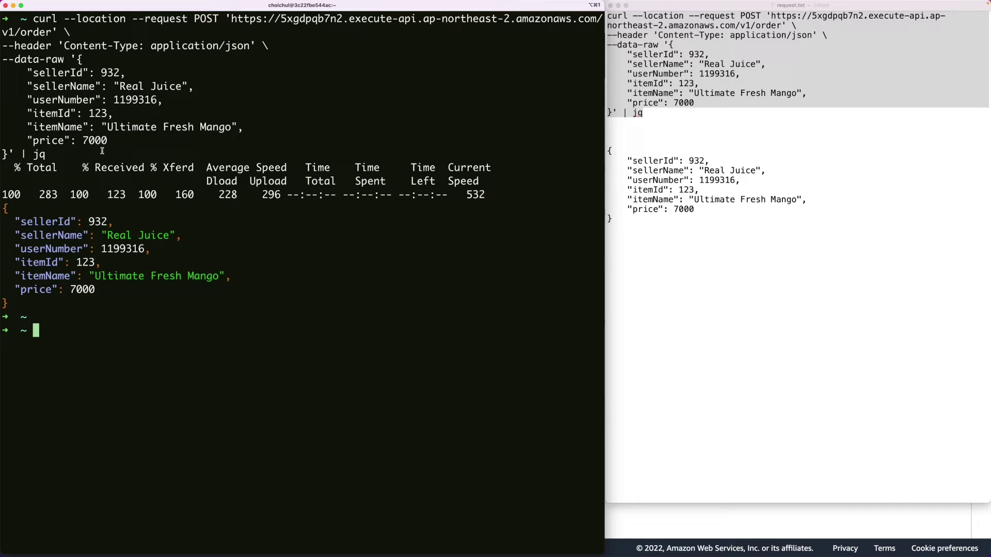
Compare the JSON body sent in the curl request with the JSON response in the terminal
{"action": "left_click_drag", "start_coordinate": [8, 155], "coordinate": [72, 60]}
{"action": "left_click", "coordinate": [73, 60]}
{"action": "left_click_drag", "start_coordinate": [7, 304], "coordinate": [5, 208]}
{"action": "key", "text": "super+Tab"}
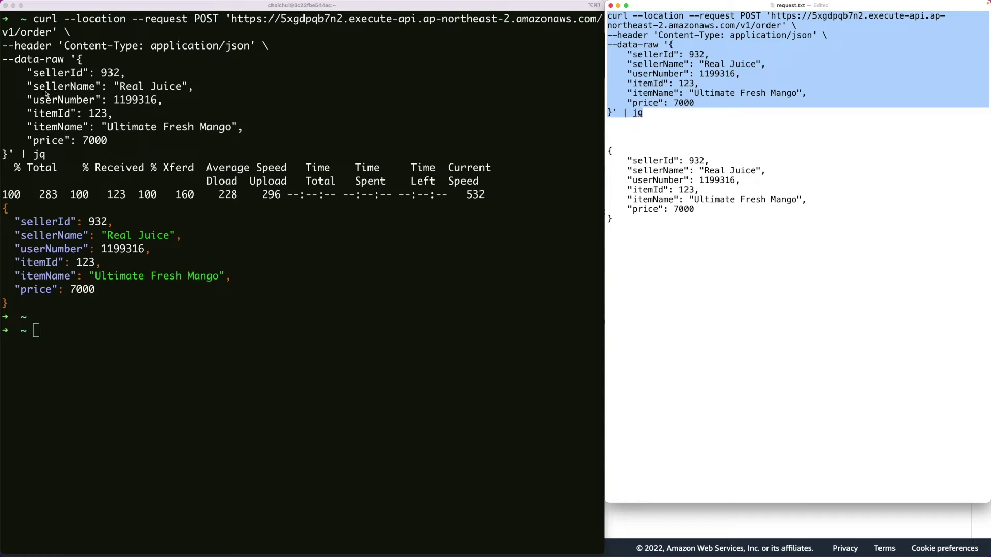
{"action": "left_click", "coordinate": [141, 100]}
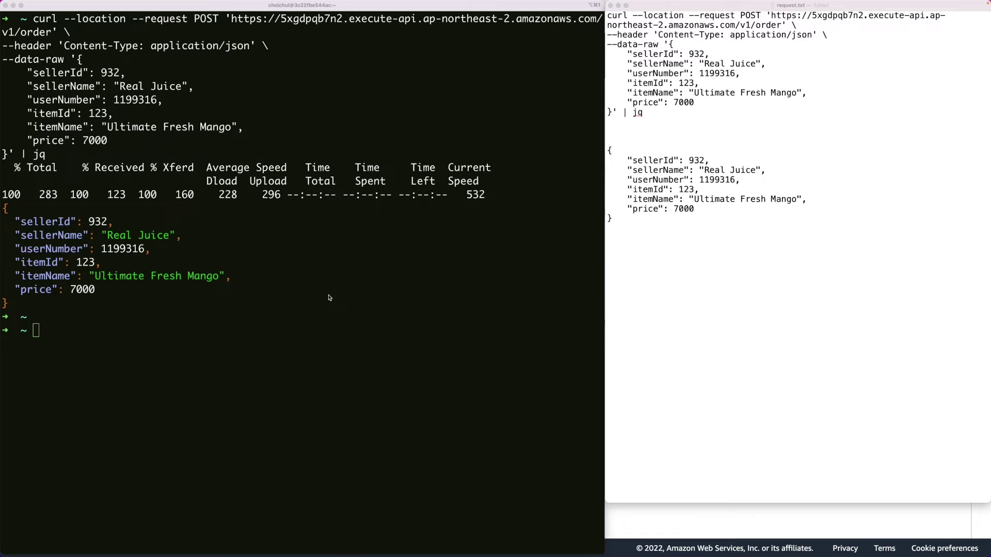
Switch back to API Gateway, open the Integration Request of the /order POST method and expand its Mapping Templates section
{"action": "left_click", "coordinate": [663, 515]}
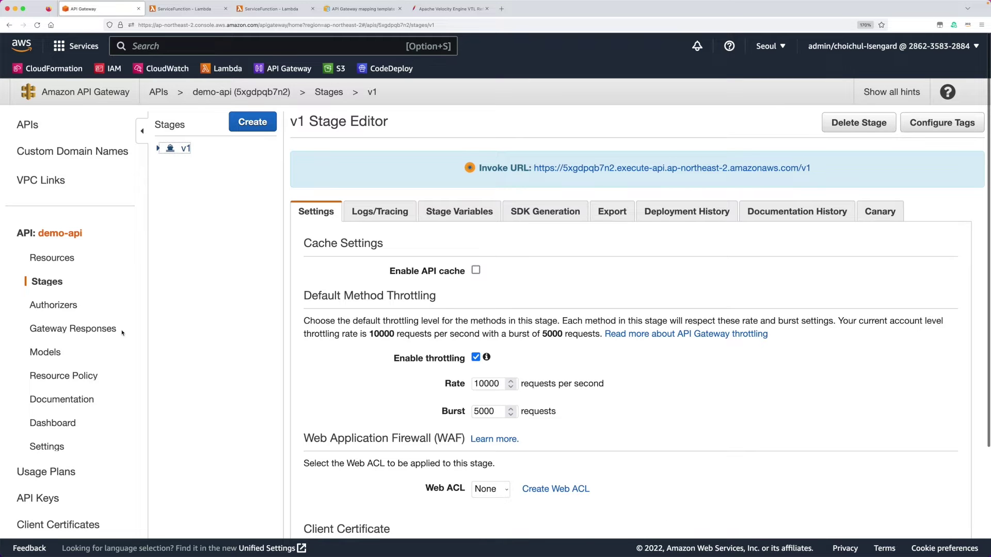
{"action": "left_click", "coordinate": [52, 259]}
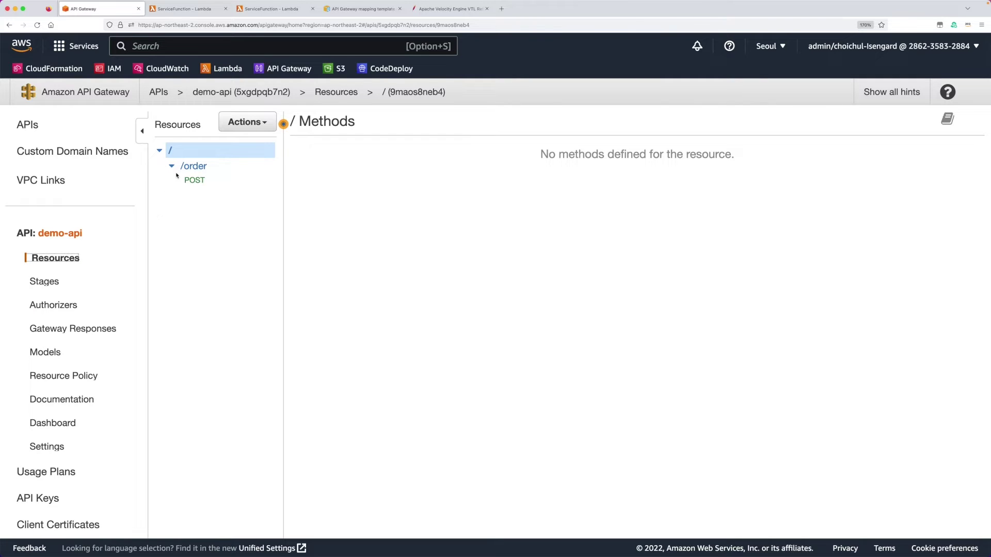
{"action": "left_click", "coordinate": [192, 181]}
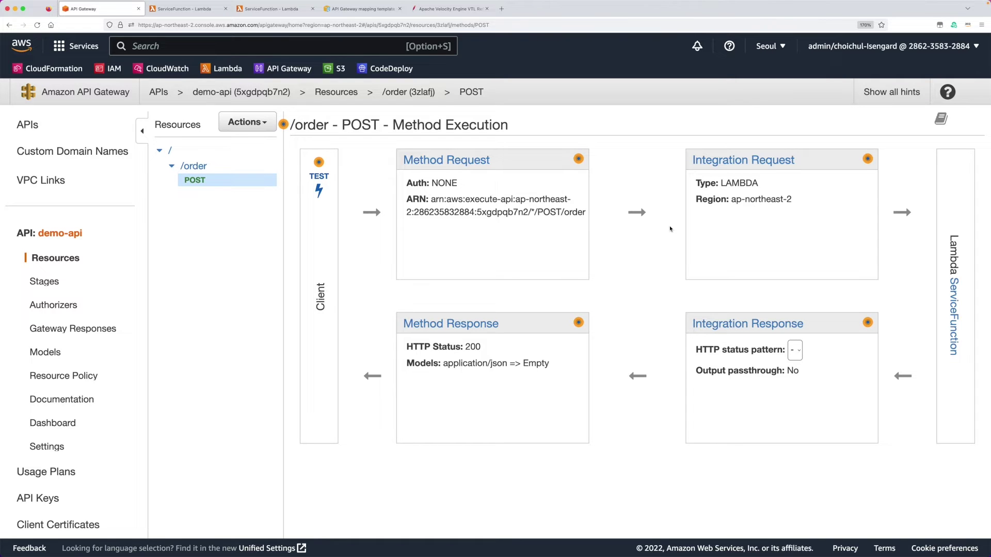
{"action": "left_click", "coordinate": [727, 164]}
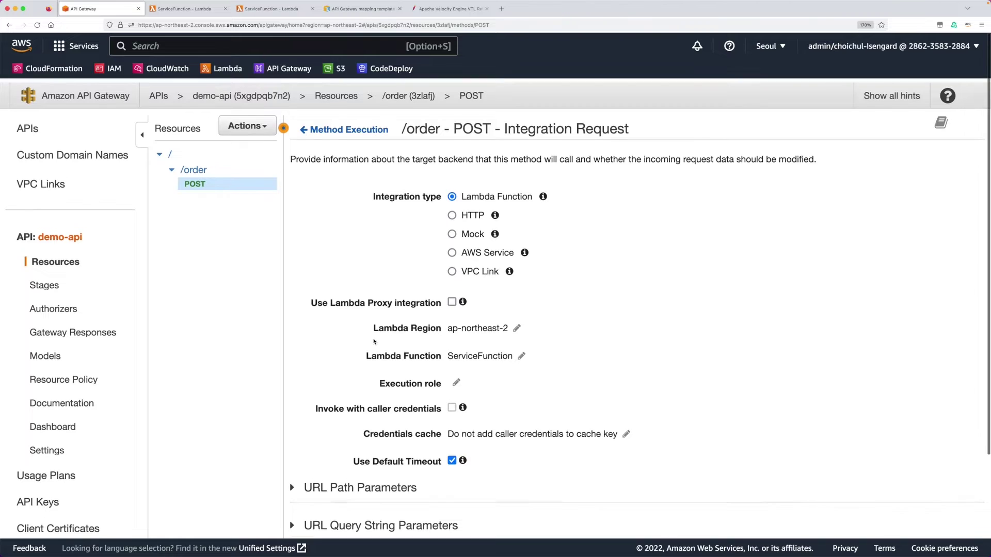
{"action": "scroll", "coordinate": [375, 342], "scroll_direction": "down", "scroll_amount": 3}
{"action": "left_click", "coordinate": [418, 484]}
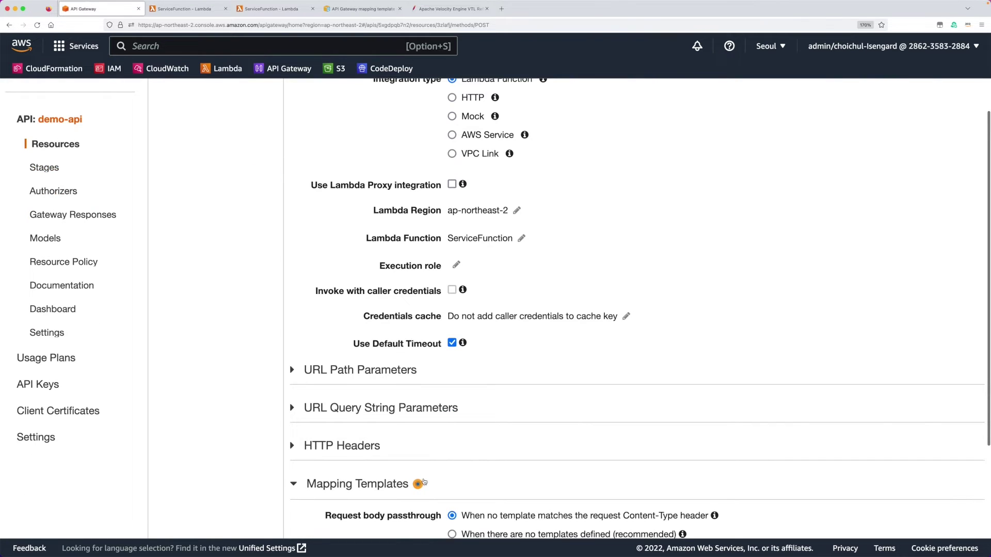
{"action": "scroll", "coordinate": [423, 482], "scroll_direction": "down", "scroll_amount": 3}
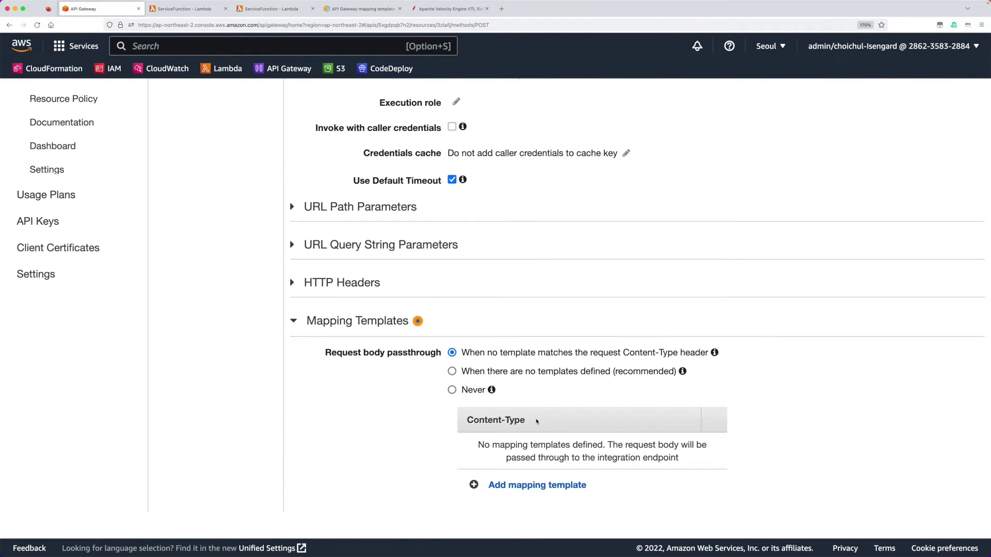
Set request body passthrough to "When there are no templates defined (recommended)" and add a mapping template for application/json
{"action": "left_click", "coordinate": [452, 371]}
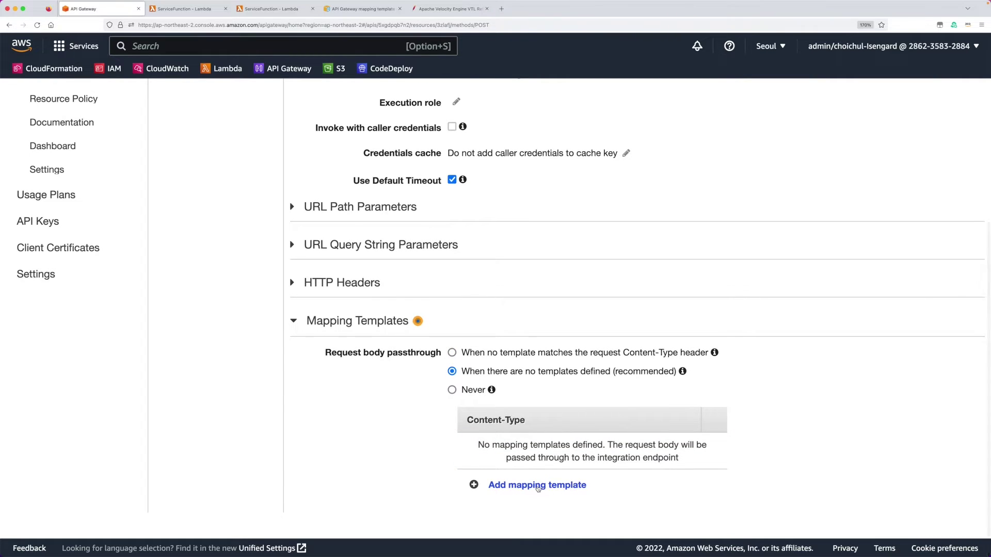
{"action": "left_click", "coordinate": [538, 485]}
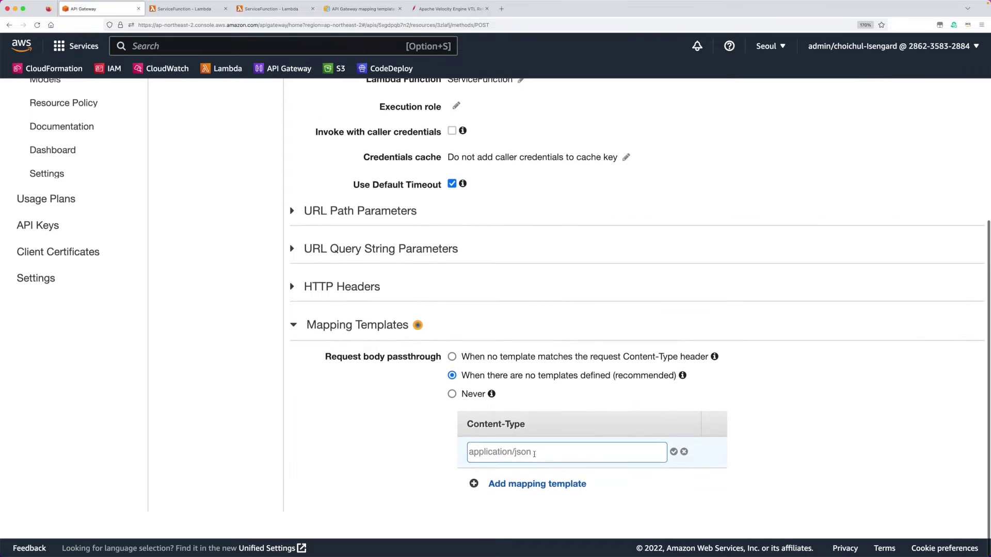
{"action": "type", "text": "ap"}
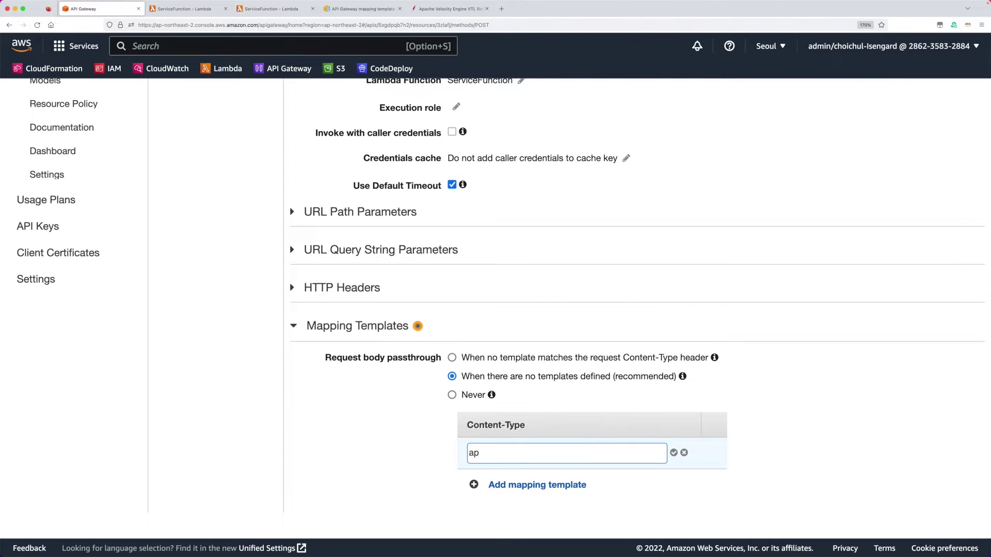
{"action": "type", "text": "plication/json"}
{"action": "left_click", "coordinate": [673, 452]}
{"action": "scroll", "coordinate": [638, 487], "scroll_direction": "down", "scroll_amount": 5}
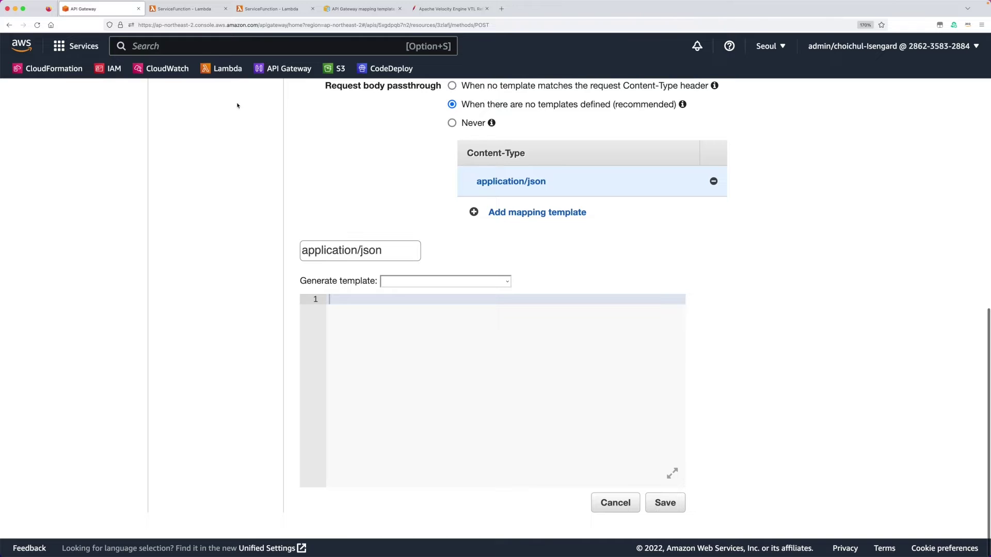
Close both ServiceFunction browser tabs and bring up the Apache Velocity VTL reference page
{"action": "left_click", "coordinate": [226, 9]}
{"action": "left_click", "coordinate": [225, 9]}
{"action": "left_click", "coordinate": [286, 9]}
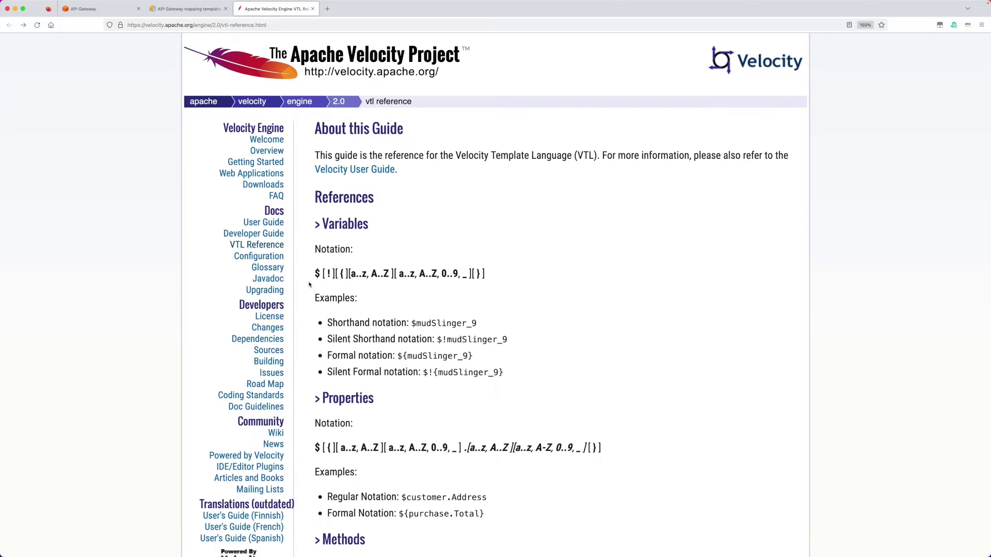
Review the variable notation, the #set directive and the #if/#elseif/#else conditional syntax in the VTL reference
{"action": "left_click_drag", "start_coordinate": [315, 274], "coordinate": [320, 275]}
{"action": "left_click_drag", "start_coordinate": [412, 323], "coordinate": [480, 327]}
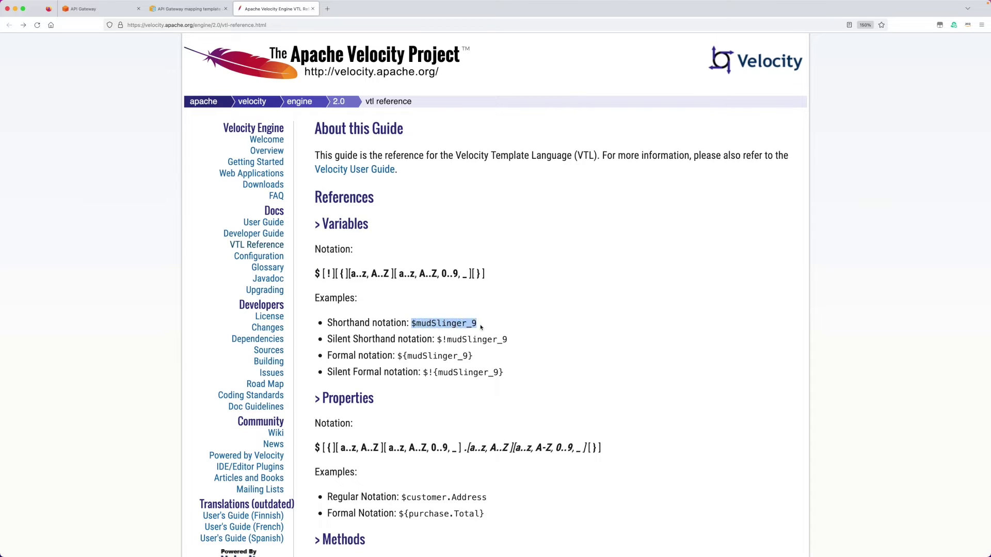
{"action": "scroll", "coordinate": [480, 326], "scroll_direction": "down", "scroll_amount": 12}
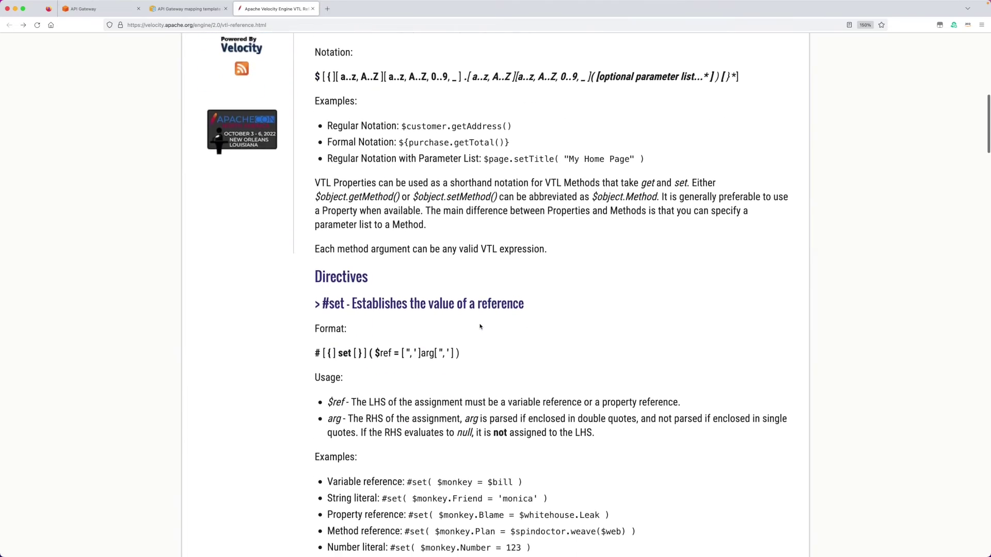
{"action": "scroll", "coordinate": [480, 327], "scroll_direction": "down", "scroll_amount": 10}
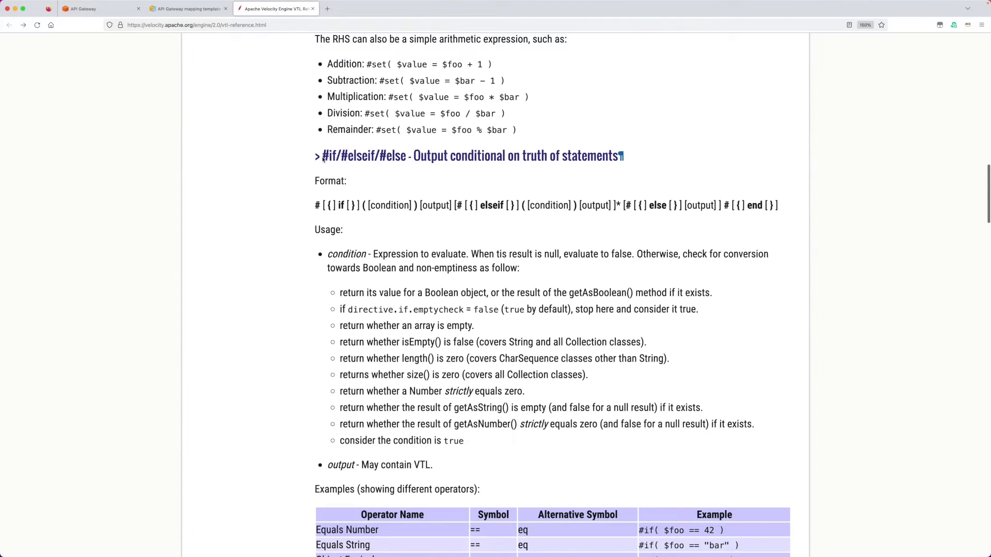
{"action": "left_click_drag", "start_coordinate": [323, 159], "coordinate": [404, 158]}
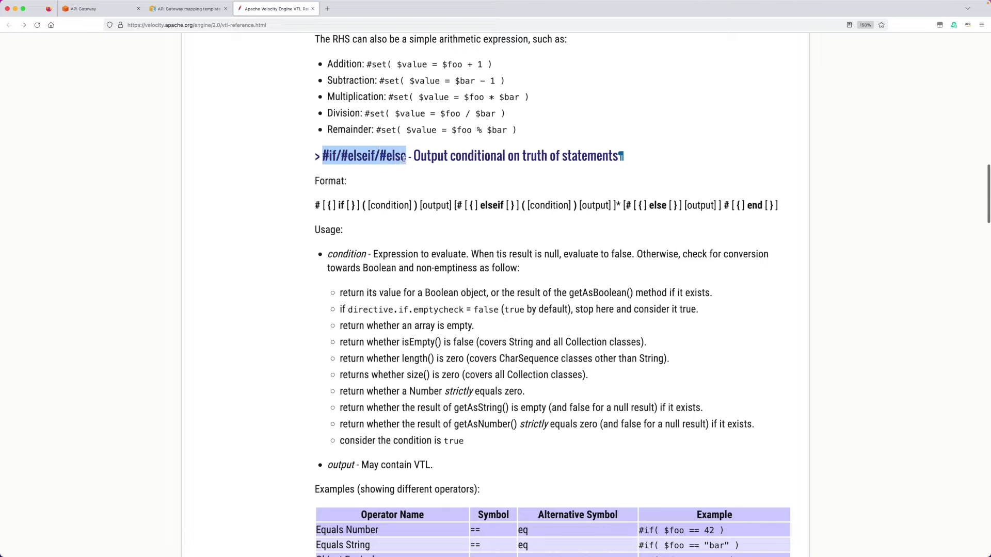
{"action": "scroll", "coordinate": [415, 240], "scroll_direction": "down", "scroll_amount": 8}
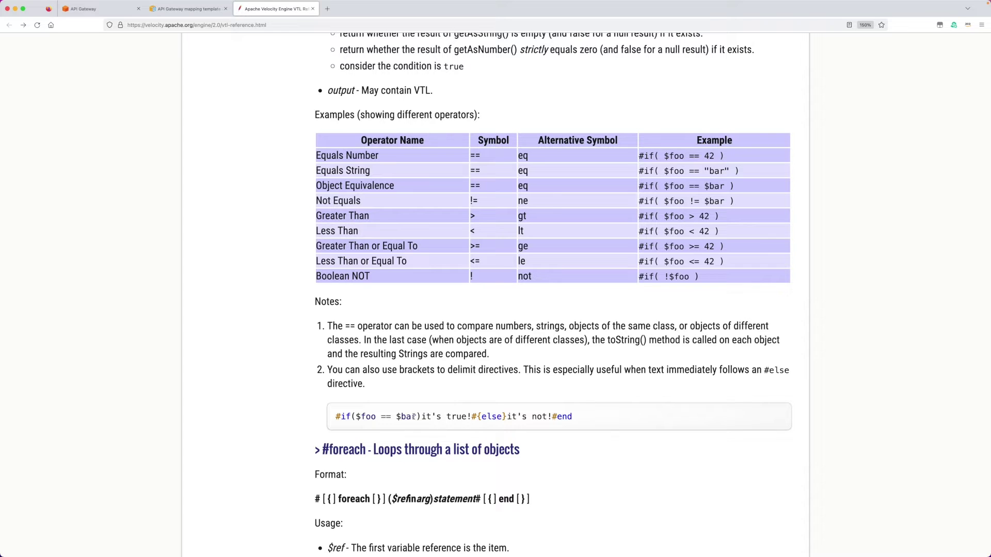
{"action": "left_click_drag", "start_coordinate": [336, 417], "coordinate": [443, 415]}
{"action": "left_click", "coordinate": [403, 417]}
Review the #foreach loop directive and its examples in the VTL reference, ending back at the start of the page
{"action": "scroll", "coordinate": [369, 294], "scroll_direction": "down", "scroll_amount": 5}
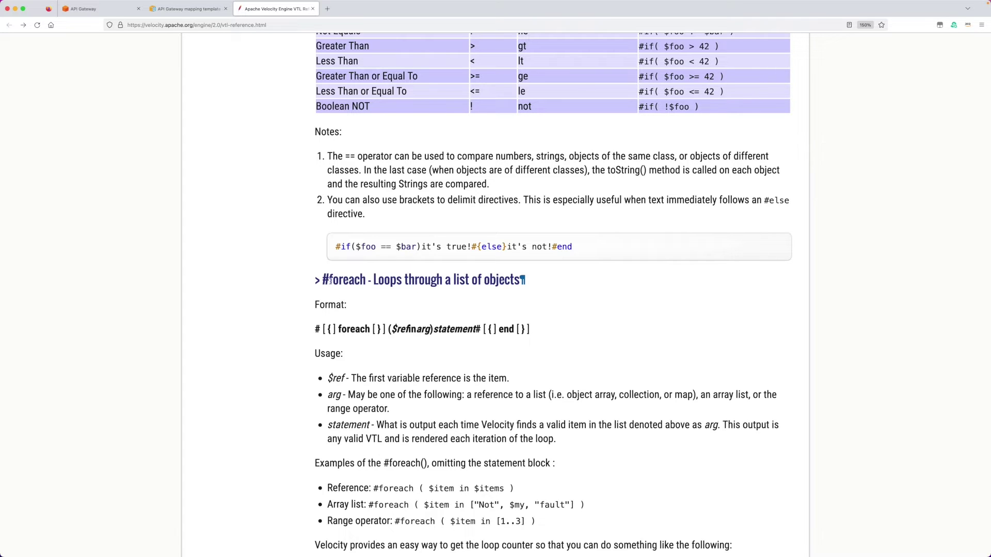
{"action": "left_click_drag", "start_coordinate": [329, 281], "coordinate": [366, 282]}
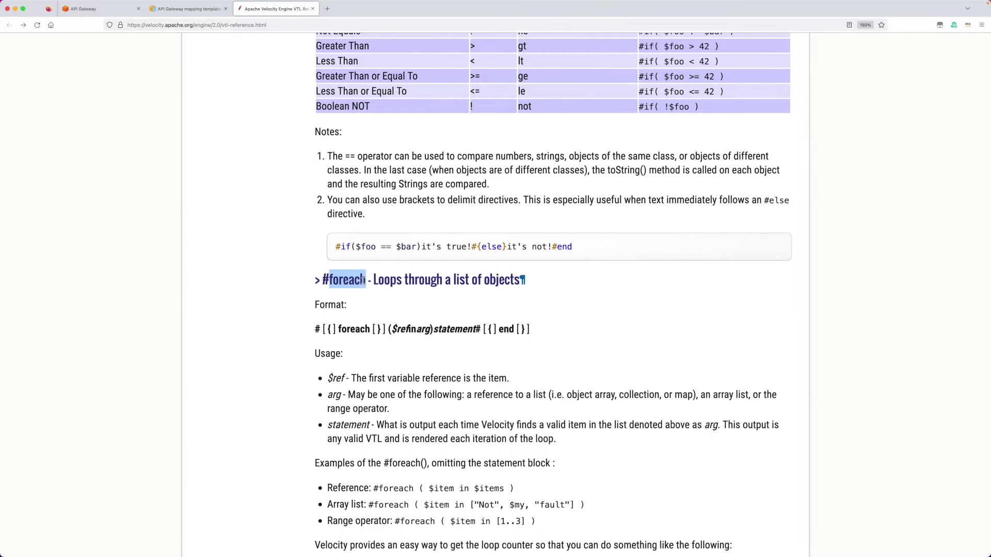
{"action": "scroll", "coordinate": [363, 282], "scroll_direction": "down", "scroll_amount": 4}
{"action": "scroll", "coordinate": [363, 282], "scroll_direction": "down", "scroll_amount": 3}
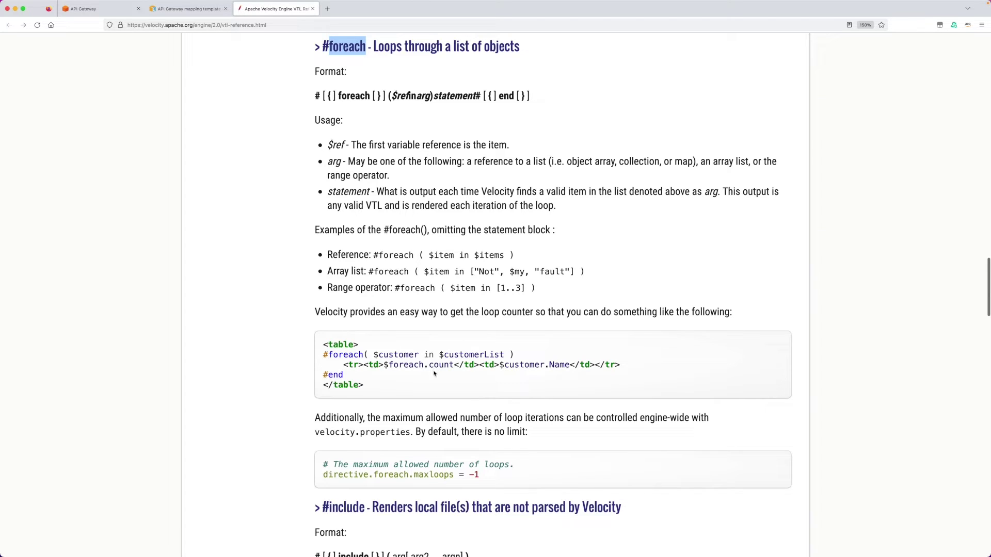
{"action": "scroll", "coordinate": [454, 240], "scroll_direction": "up", "scroll_amount": 15}
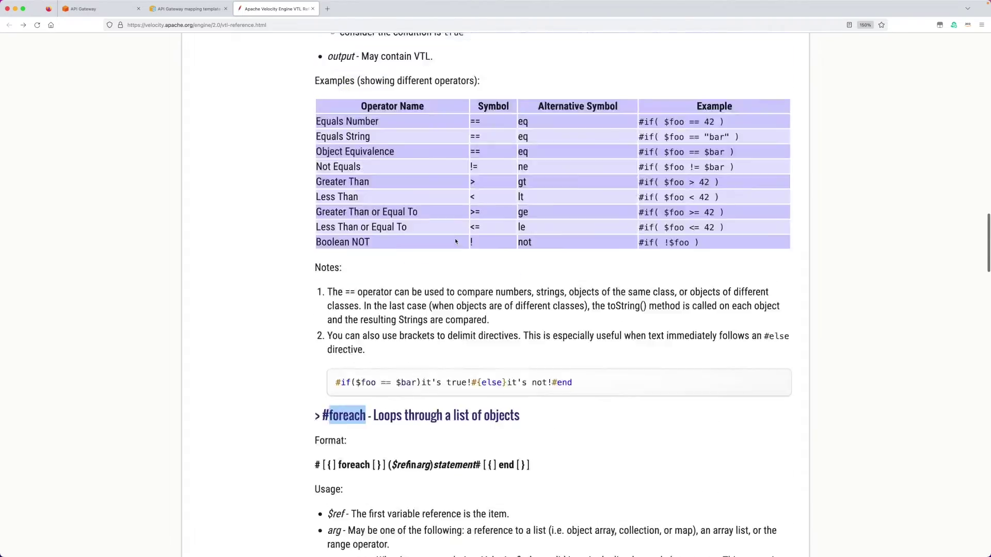
{"action": "scroll", "coordinate": [457, 242], "scroll_direction": "up", "scroll_amount": 20}
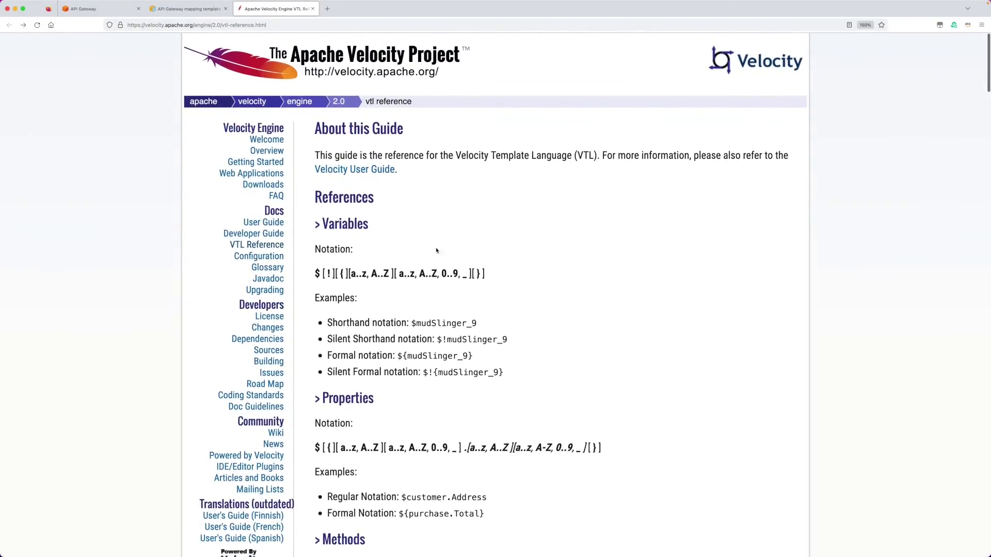
Bring up the AWS API Gateway mapping template reference page and look over its topics and guide contents
{"action": "left_click", "coordinate": [186, 11]}
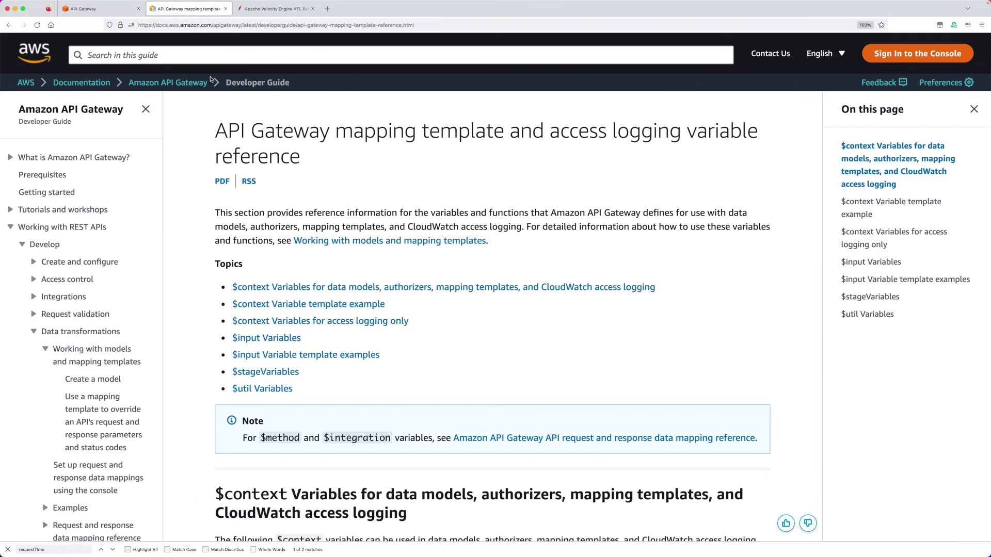
{"action": "scroll", "coordinate": [61, 285], "scroll_direction": "down", "scroll_amount": 6}
{"action": "scroll", "coordinate": [61, 285], "scroll_direction": "up", "scroll_amount": 3}
{"action": "scroll", "coordinate": [61, 284], "scroll_direction": "up", "scroll_amount": 4}
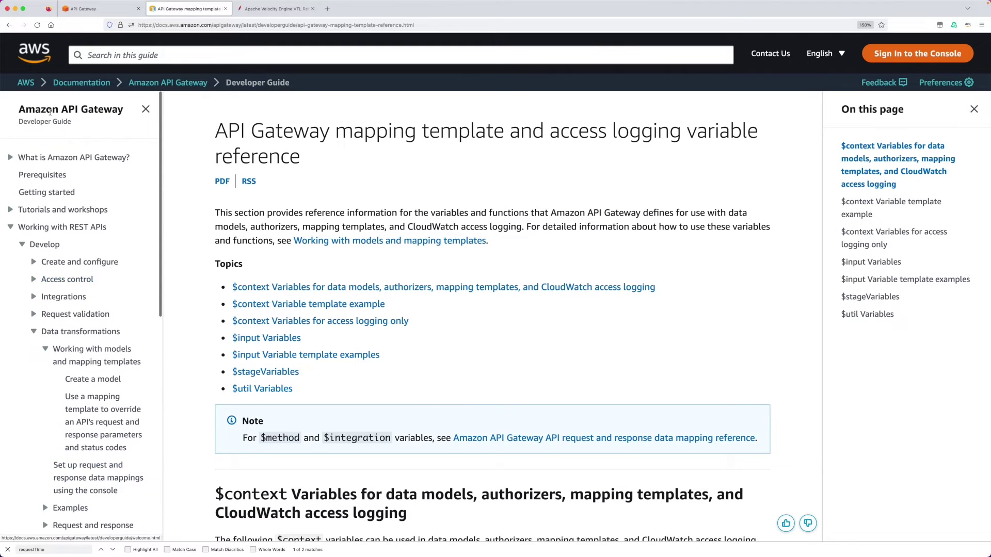
{"action": "scroll", "coordinate": [105, 339], "scroll_direction": "down", "scroll_amount": 5}
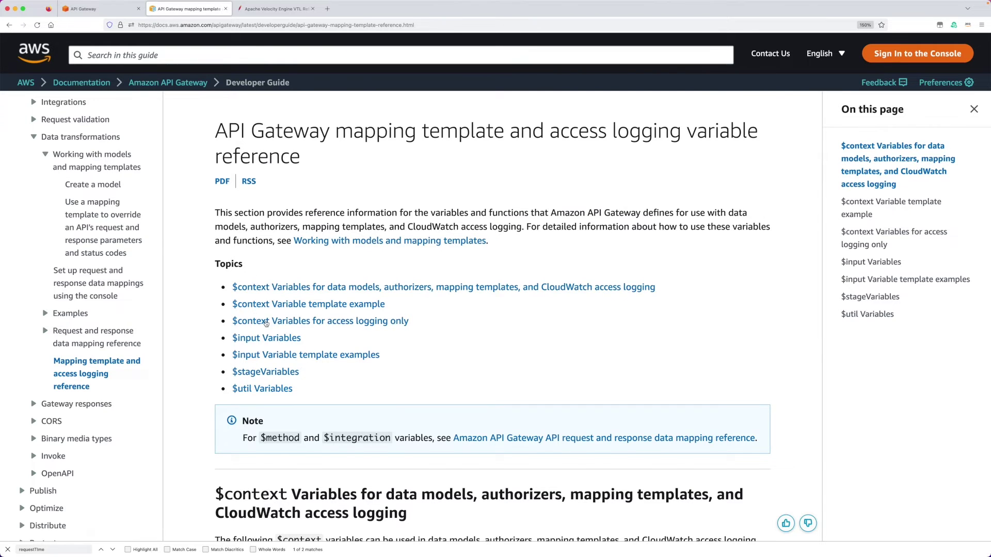
{"action": "scroll", "coordinate": [266, 324], "scroll_direction": "down", "scroll_amount": 3}
{"action": "scroll", "coordinate": [424, 424], "scroll_direction": "down", "scroll_amount": 5}
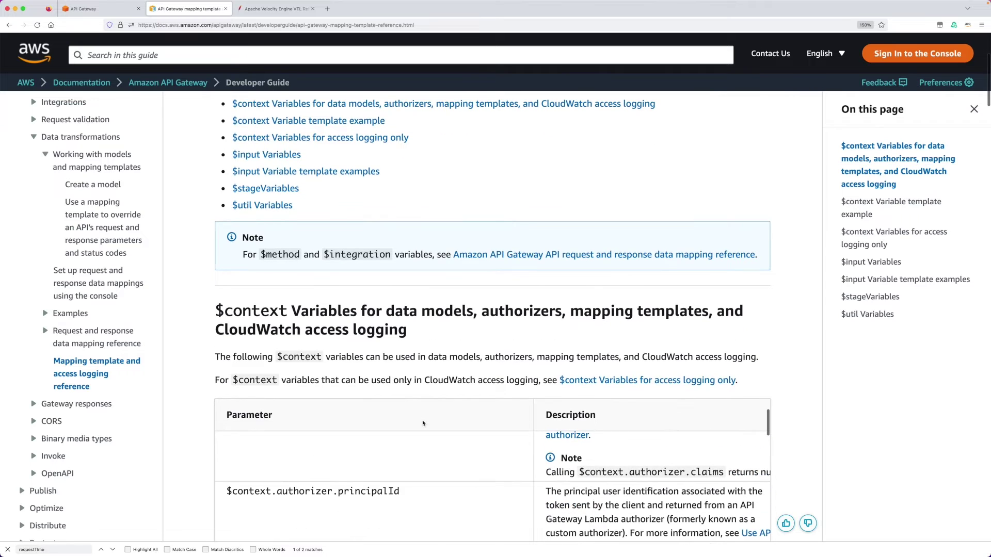
{"action": "scroll", "coordinate": [211, 426], "scroll_direction": "down", "scroll_amount": 2}
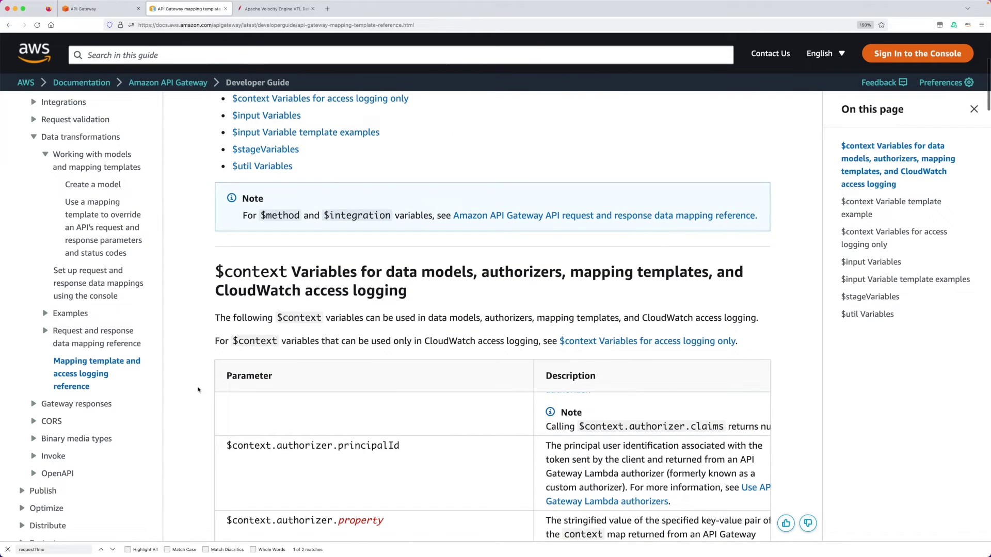
{"action": "scroll", "coordinate": [802, 349], "scroll_direction": "down", "scroll_amount": 6}
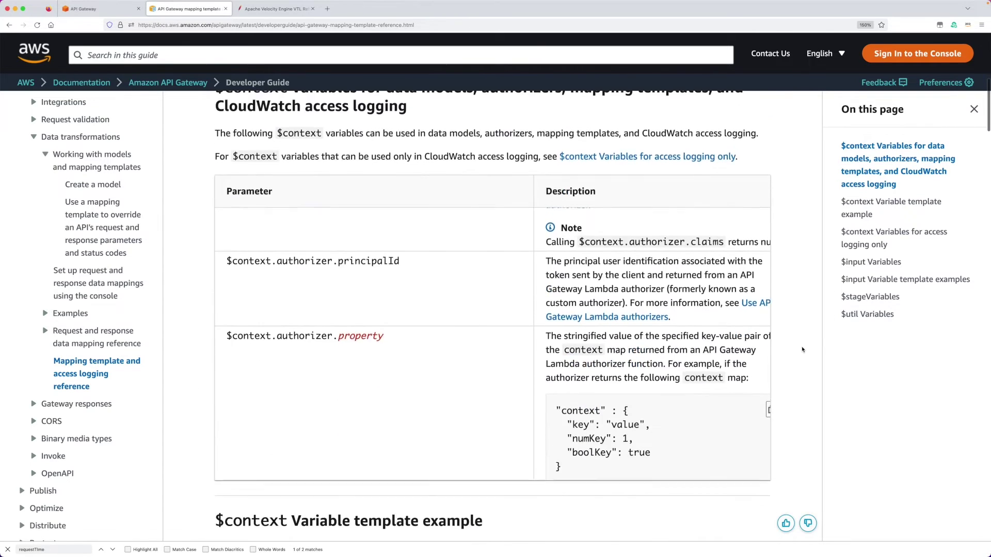
Read through the parameter table of $context variables for mapping templates, from $context.accountId to the $context.requestOverride entries
{"action": "scroll", "coordinate": [416, 332], "scroll_direction": "up", "scroll_amount": 4}
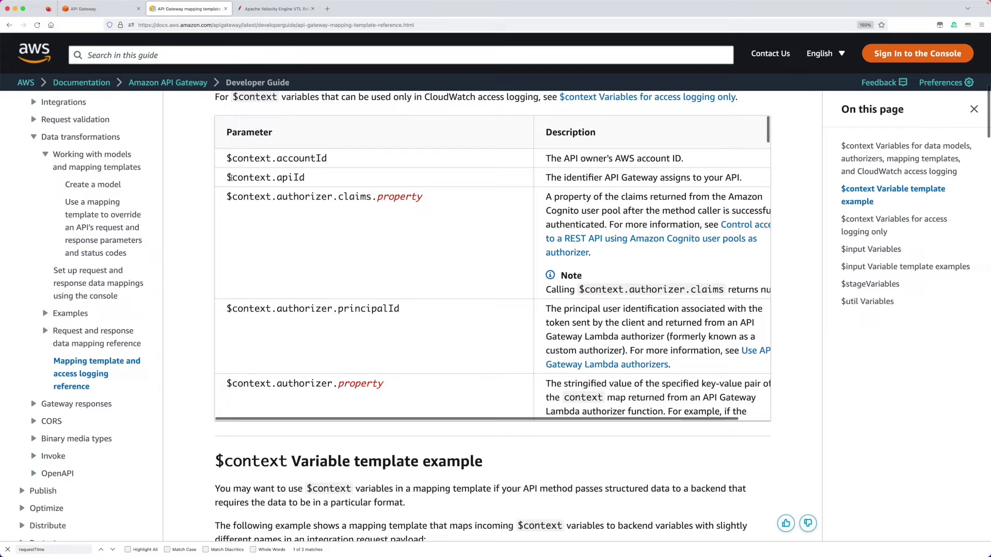
{"action": "scroll", "coordinate": [325, 222], "scroll_direction": "down", "scroll_amount": 10}
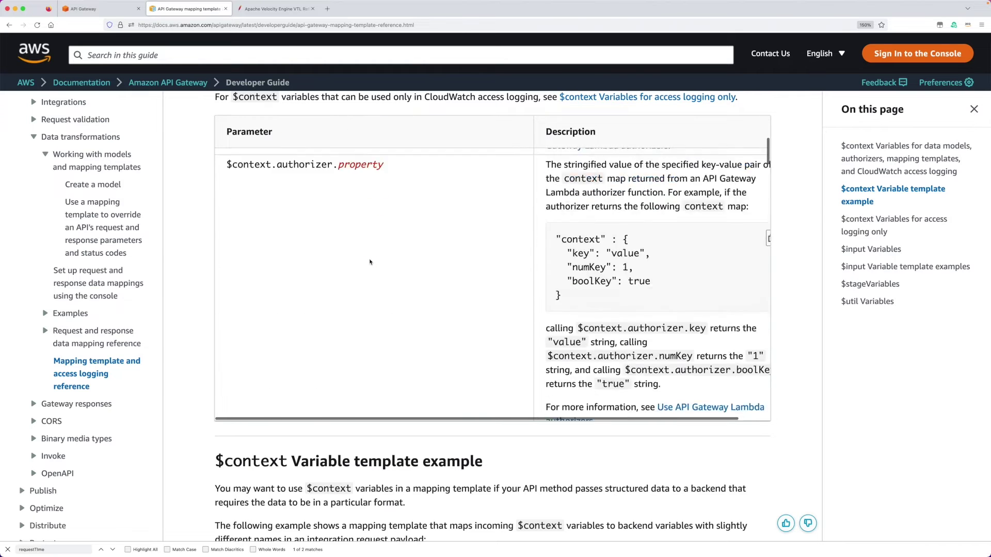
{"action": "scroll", "coordinate": [370, 263], "scroll_direction": "down", "scroll_amount": 7}
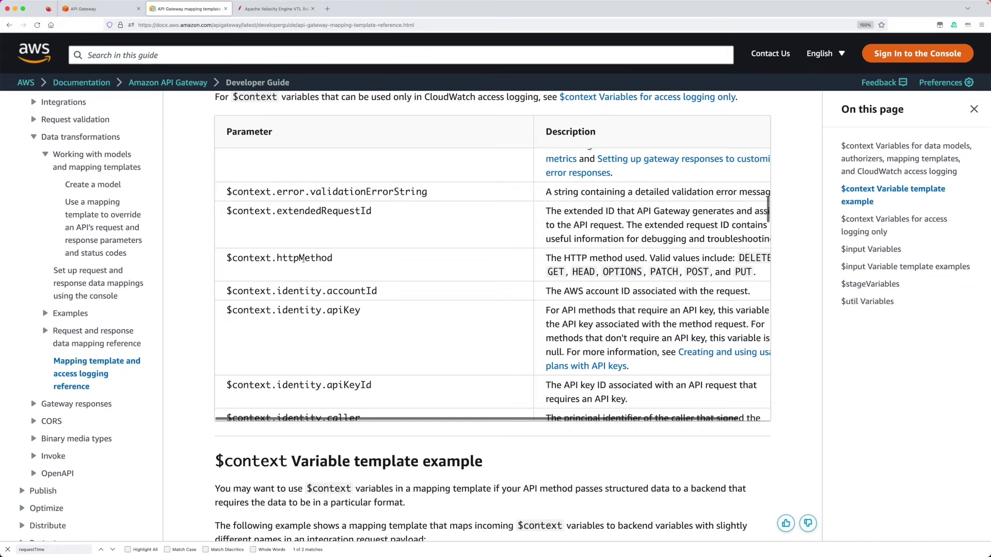
{"action": "scroll", "coordinate": [334, 263], "scroll_direction": "down", "scroll_amount": 2}
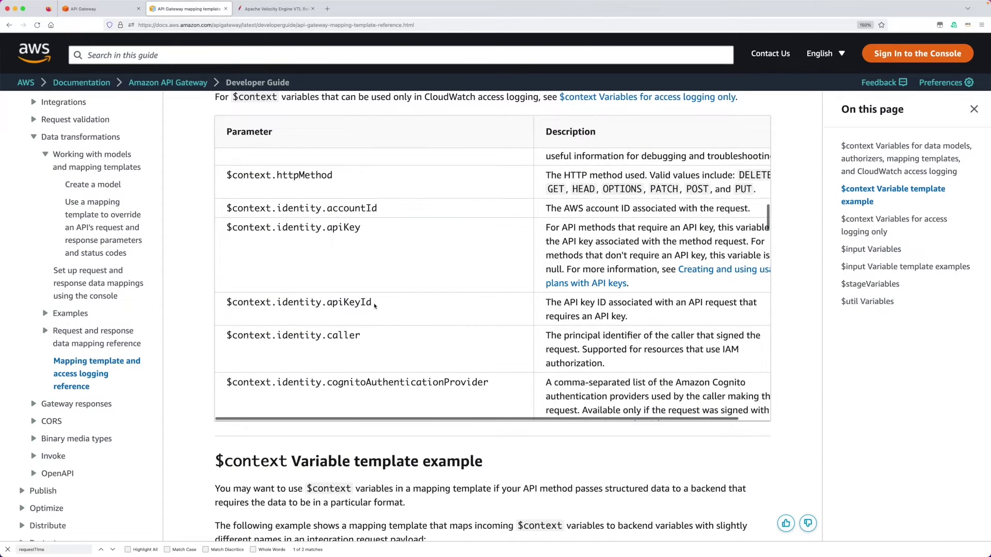
{"action": "scroll", "coordinate": [374, 306], "scroll_direction": "down", "scroll_amount": 7}
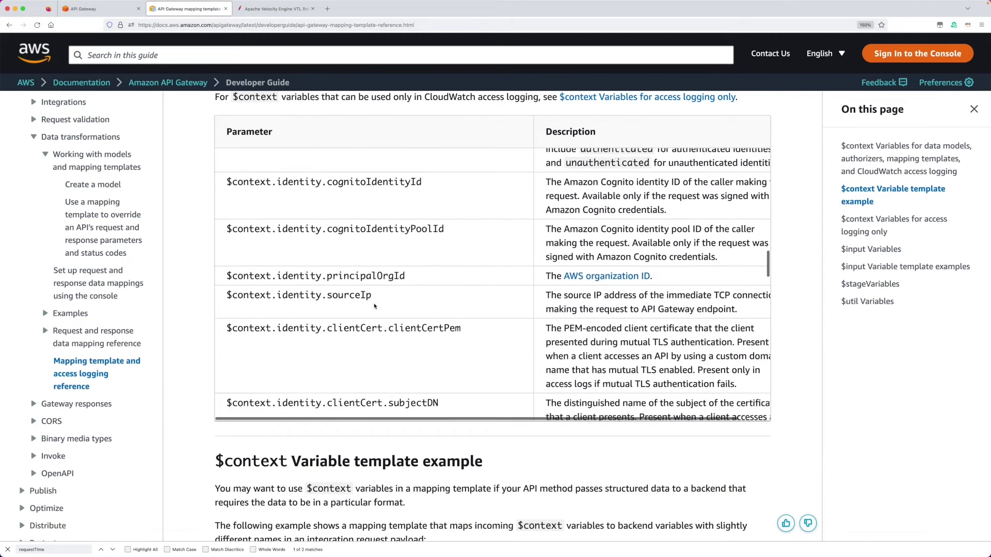
{"action": "scroll", "coordinate": [375, 306], "scroll_direction": "down", "scroll_amount": 2}
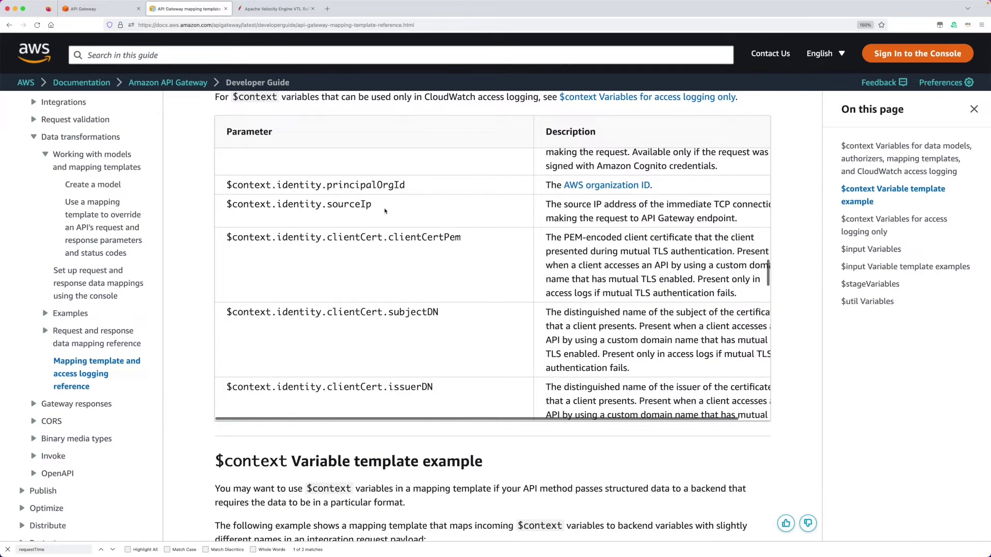
{"action": "scroll", "coordinate": [385, 216], "scroll_direction": "down", "scroll_amount": 8}
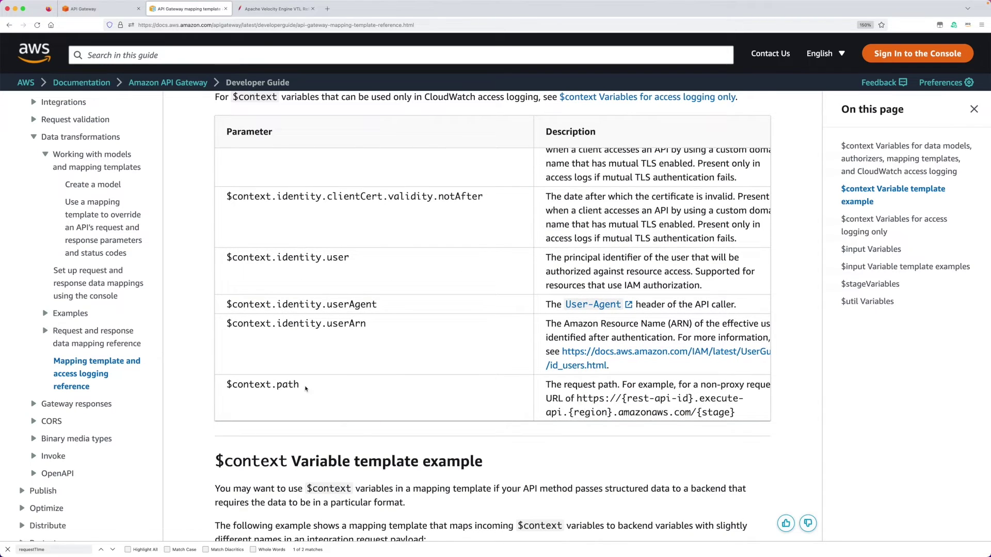
{"action": "scroll", "coordinate": [306, 388], "scroll_direction": "down", "scroll_amount": 7}
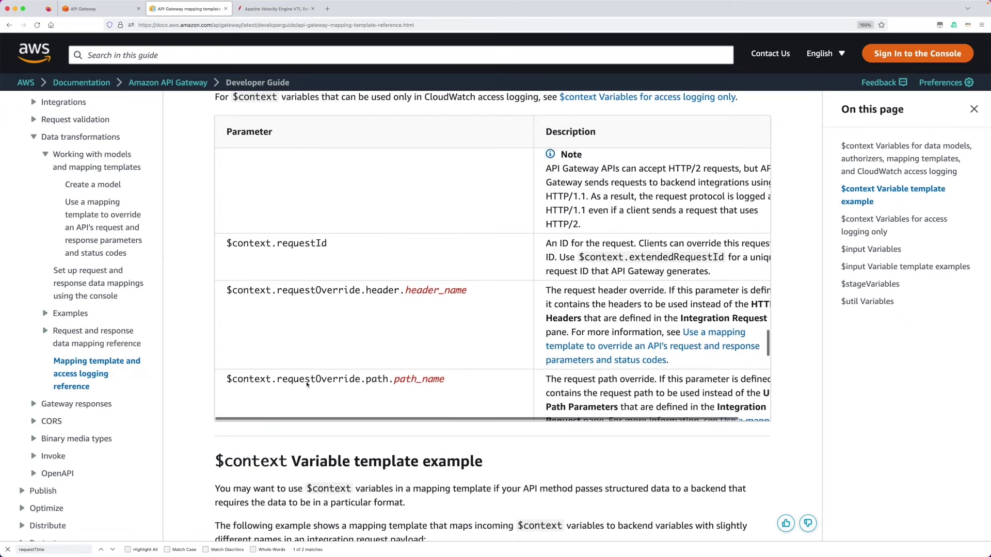
{"action": "scroll", "coordinate": [307, 384], "scroll_direction": "down", "scroll_amount": 1}
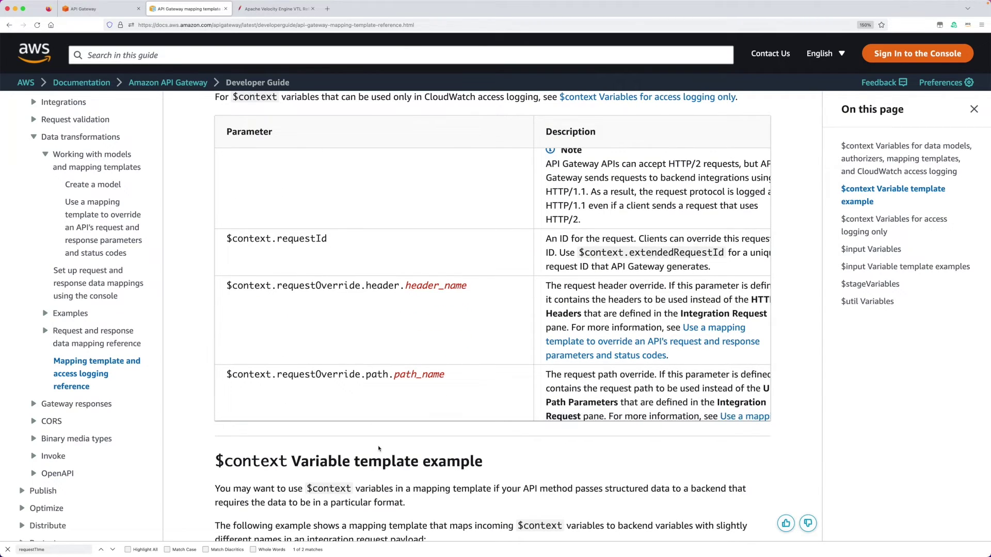
Examine the $context variable template example and the functions listed for the $input variable
{"action": "scroll", "coordinate": [379, 449], "scroll_direction": "down", "scroll_amount": 5}
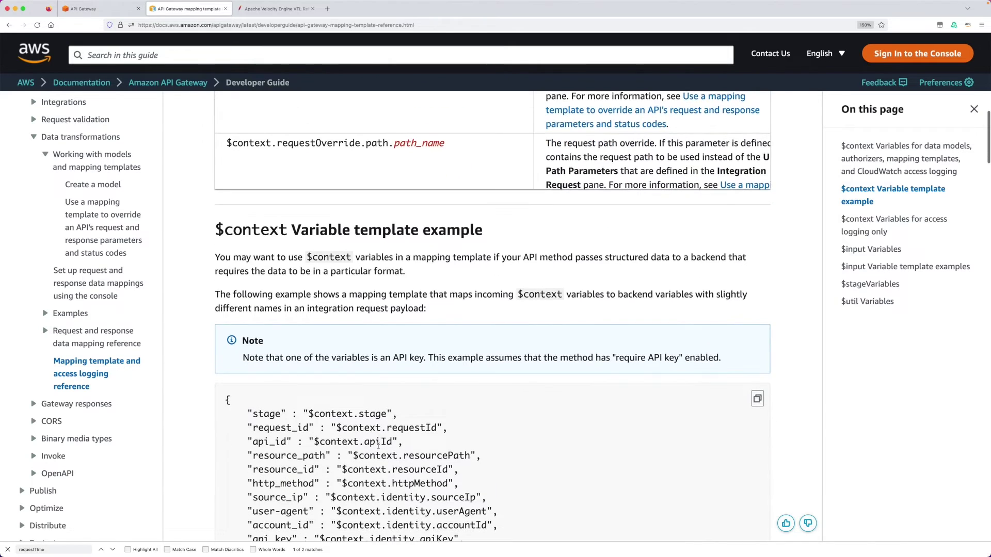
{"action": "scroll", "coordinate": [378, 446], "scroll_direction": "down", "scroll_amount": 4}
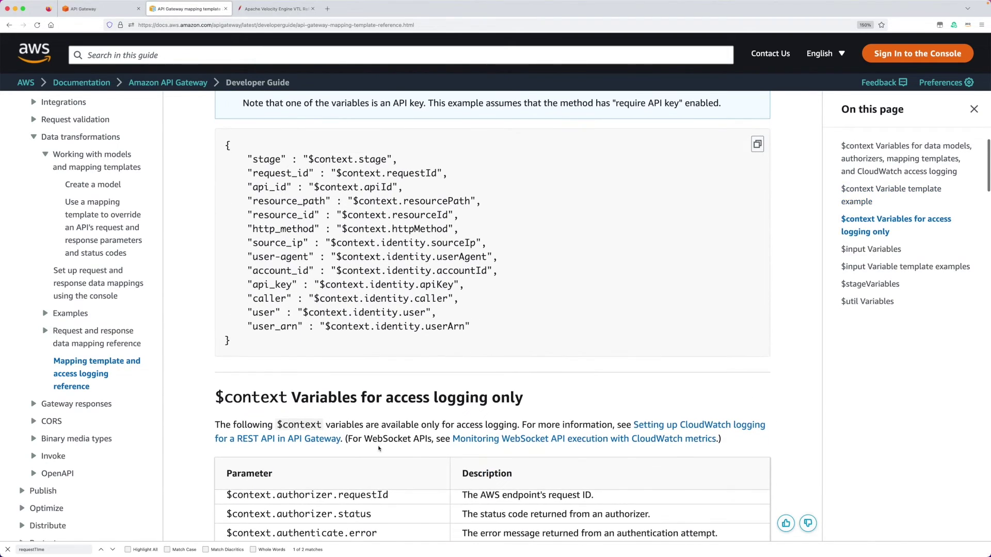
{"action": "scroll", "coordinate": [379, 449], "scroll_direction": "down", "scroll_amount": 4}
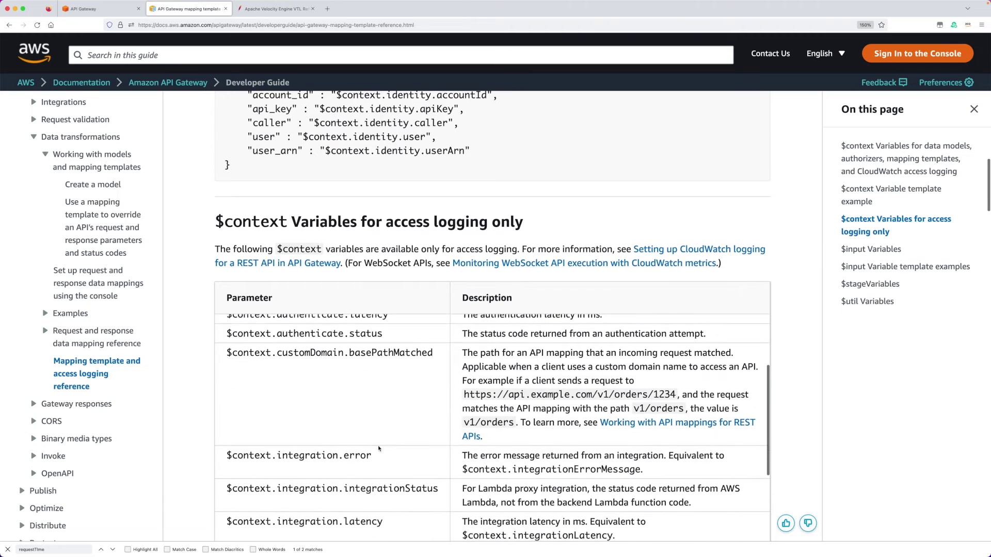
{"action": "scroll", "coordinate": [213, 437], "scroll_direction": "down", "scroll_amount": 10}
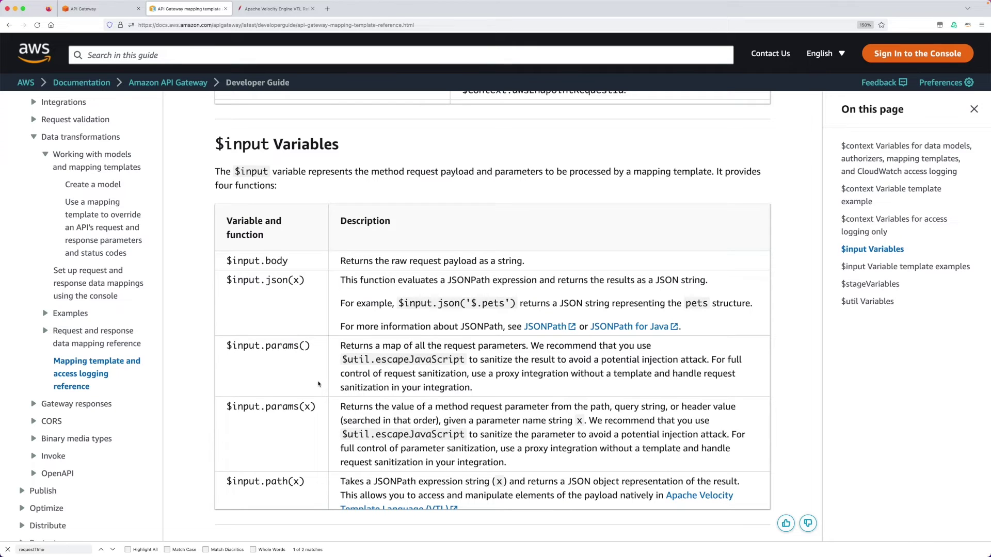
Copy the VTL template that builds userNumber, seller, item and request fields from request.txt into the application/json mapping template in API Gateway
{"action": "key", "text": "ctrl+shift+Tab"}
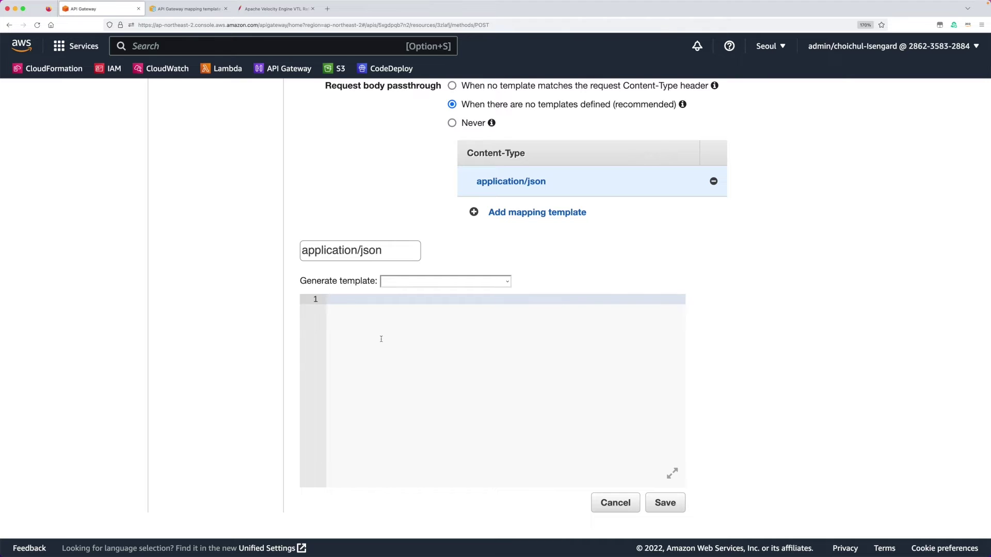
{"action": "key", "text": "super+Tab"}
{"action": "key", "text": "super+Tab"}
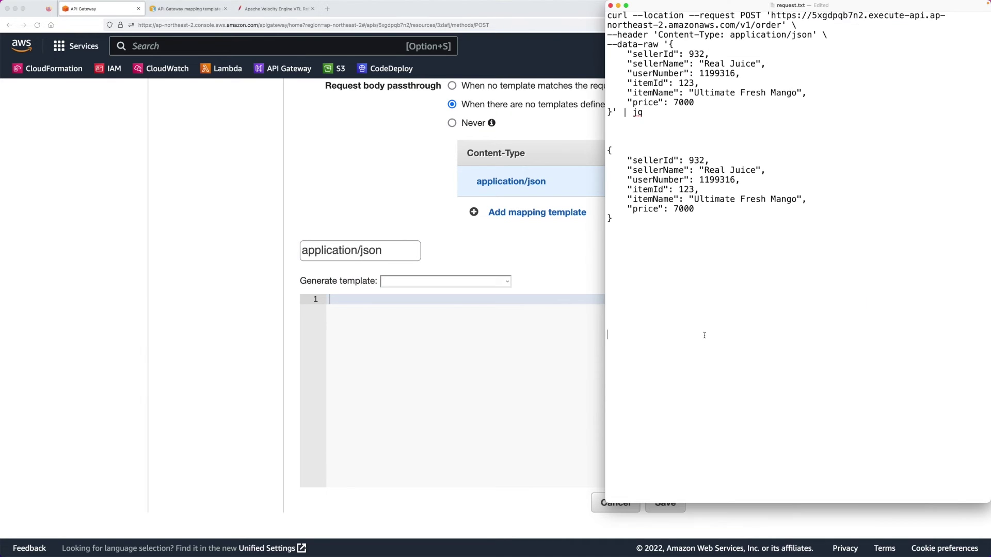
{"action": "scroll", "coordinate": [704, 336], "scroll_direction": "down", "scroll_amount": 10}
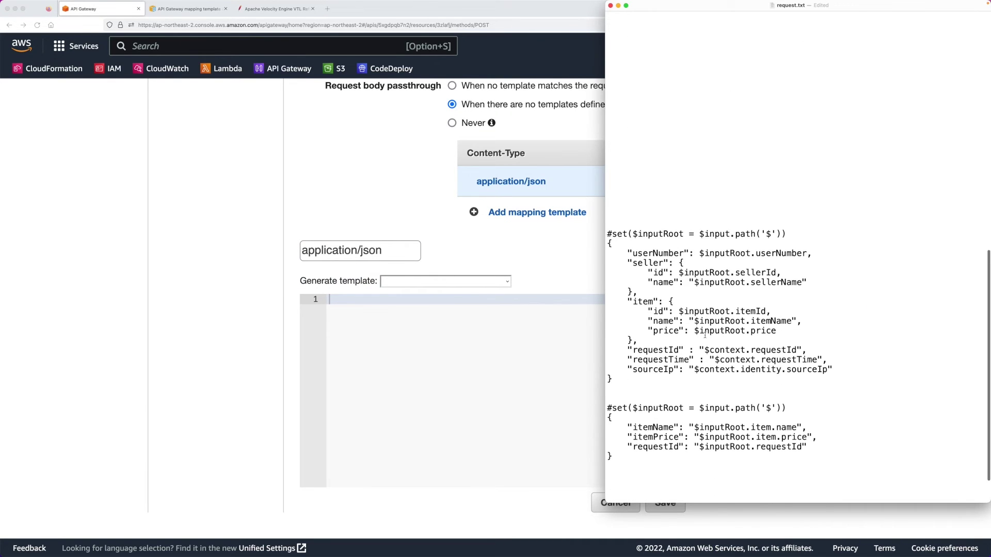
{"action": "left_click_drag", "start_coordinate": [614, 381], "coordinate": [599, 227]}
{"action": "key", "text": "super+c"}
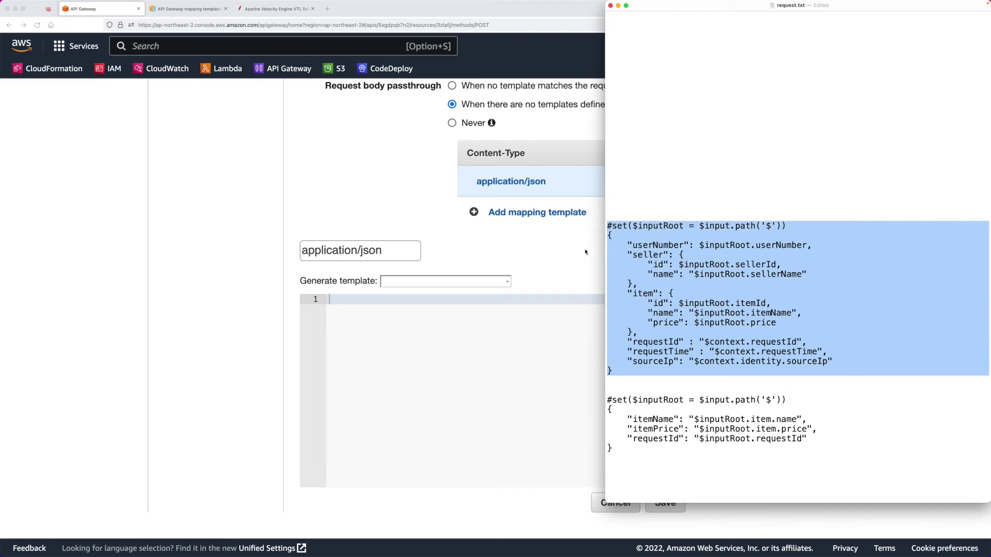
{"action": "left_click", "coordinate": [524, 357]}
{"action": "key", "text": "super+v"}
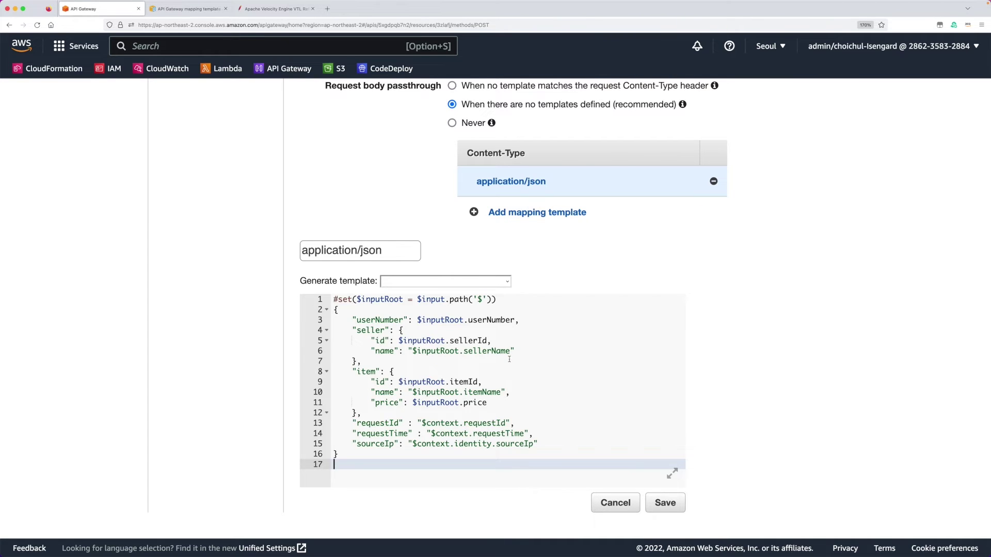
Examine the $input.path('$') expression assigned to $inputRoot in the first line of the mapping template
{"action": "left_click", "coordinate": [509, 360]}
{"action": "left_click_drag", "start_coordinate": [418, 300], "coordinate": [443, 301]}
{"action": "left_click", "coordinate": [468, 301]}
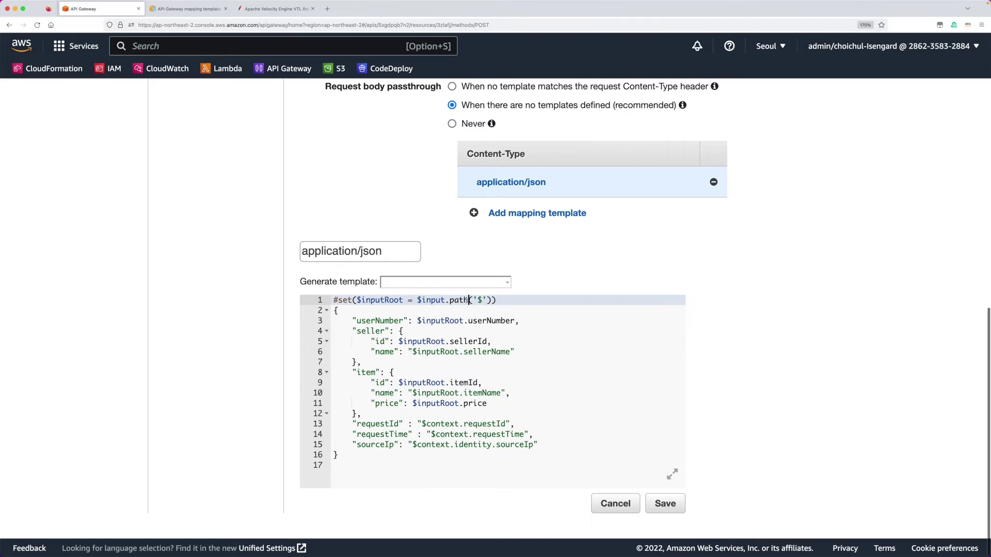
Compare the template's $inputRoot variable and userNumber mapping with the userNumber field in the terminal's curl request body
{"action": "double_click", "coordinate": [383, 301]}
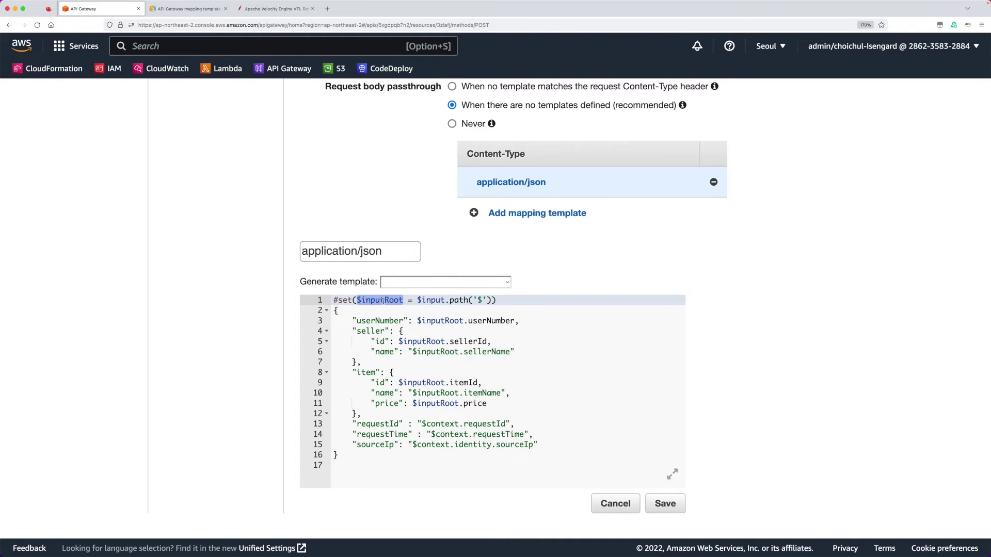
{"action": "left_click", "coordinate": [382, 301]}
{"action": "left_click", "coordinate": [486, 321]}
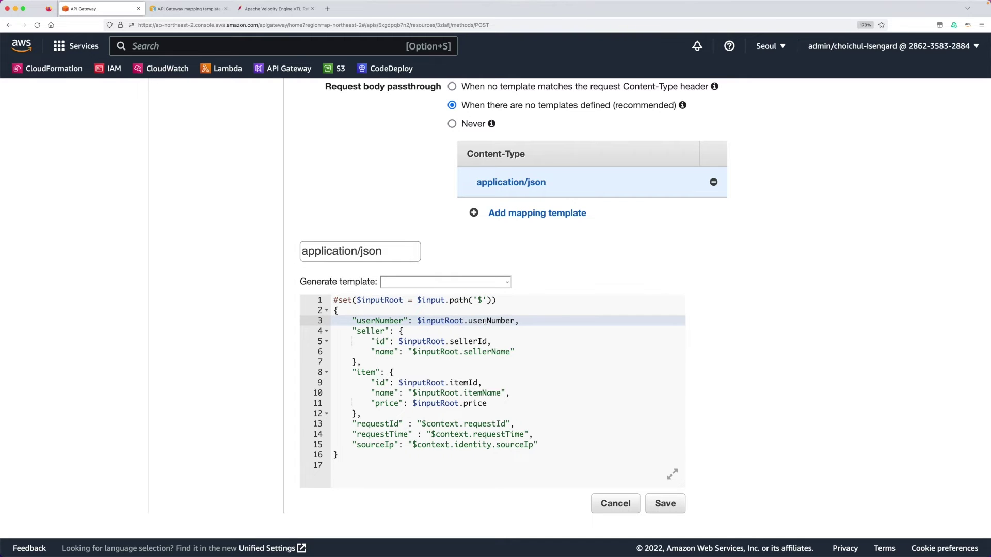
{"action": "key", "text": "super+Tab"}
{"action": "key", "text": "super+Tab"}
{"action": "key", "text": "super+Tab"}
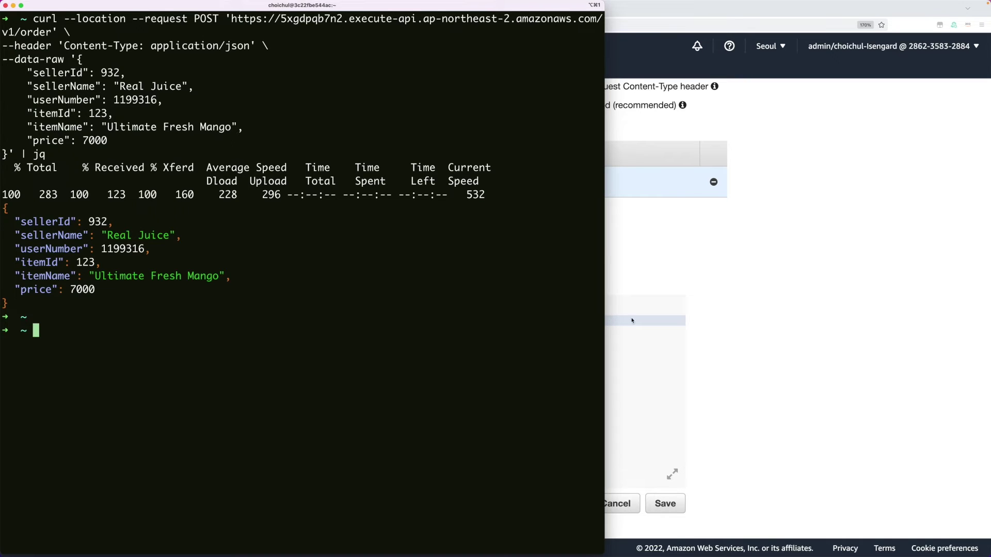
{"action": "left_click", "coordinate": [837, 328]}
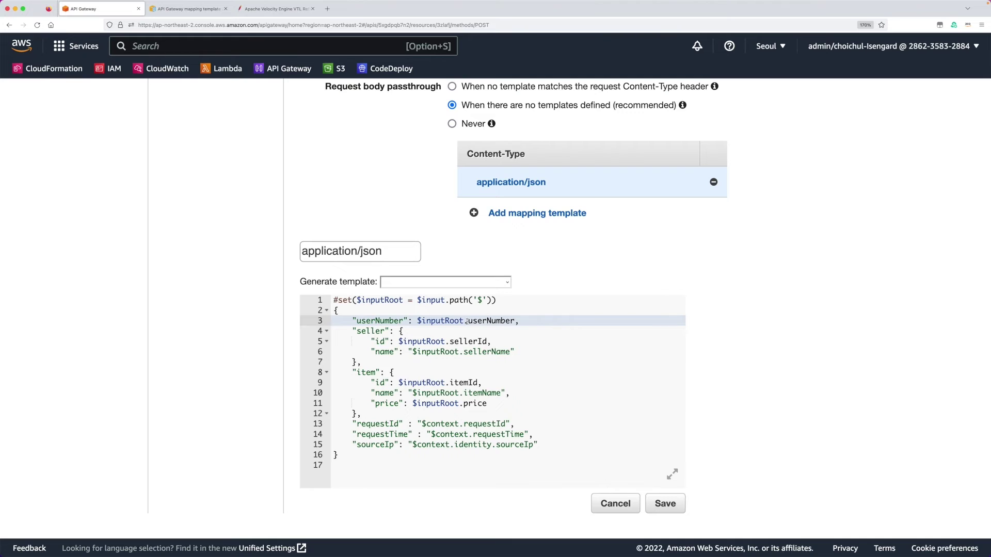
{"action": "left_click_drag", "start_coordinate": [468, 321], "coordinate": [516, 321]}
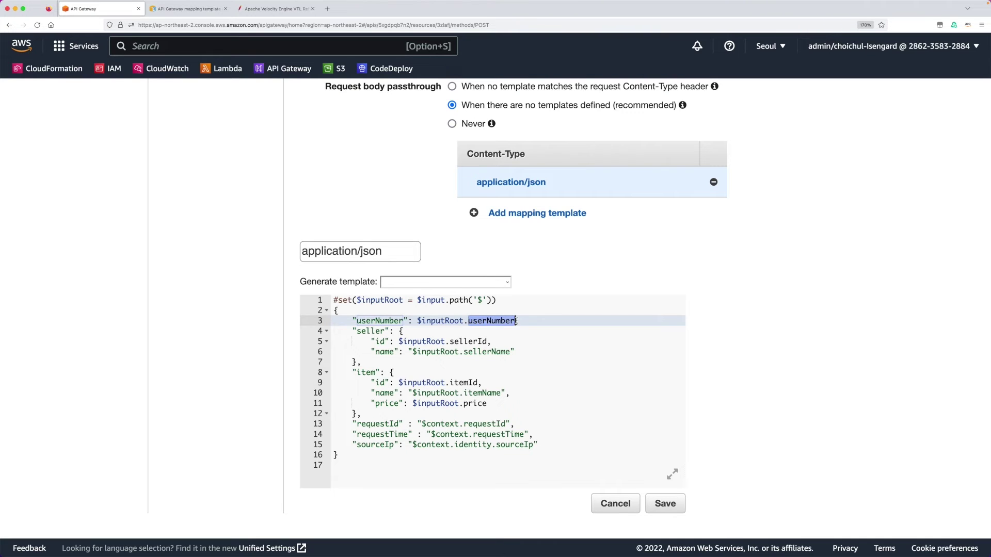
{"action": "key", "text": "super+Tab"}
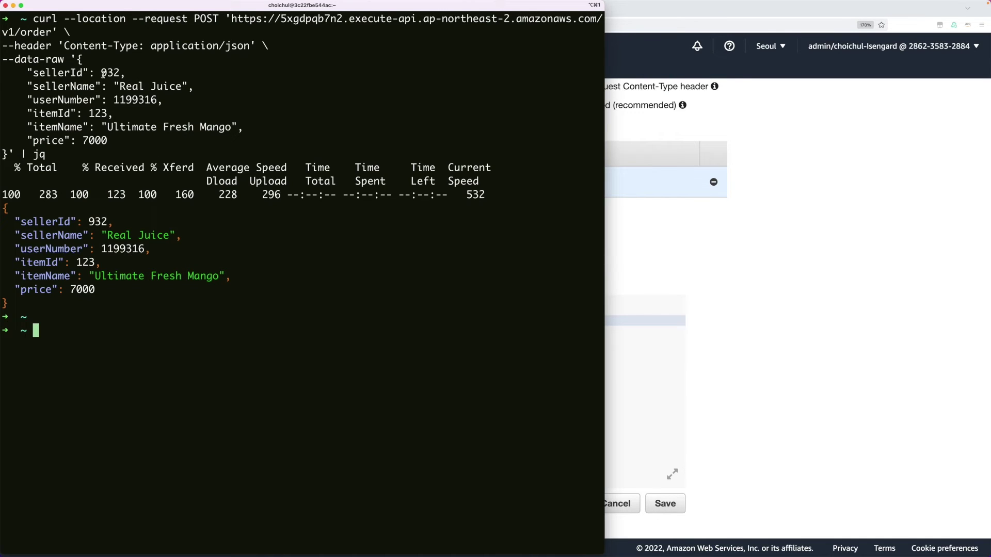
{"action": "double_click", "coordinate": [127, 98]}
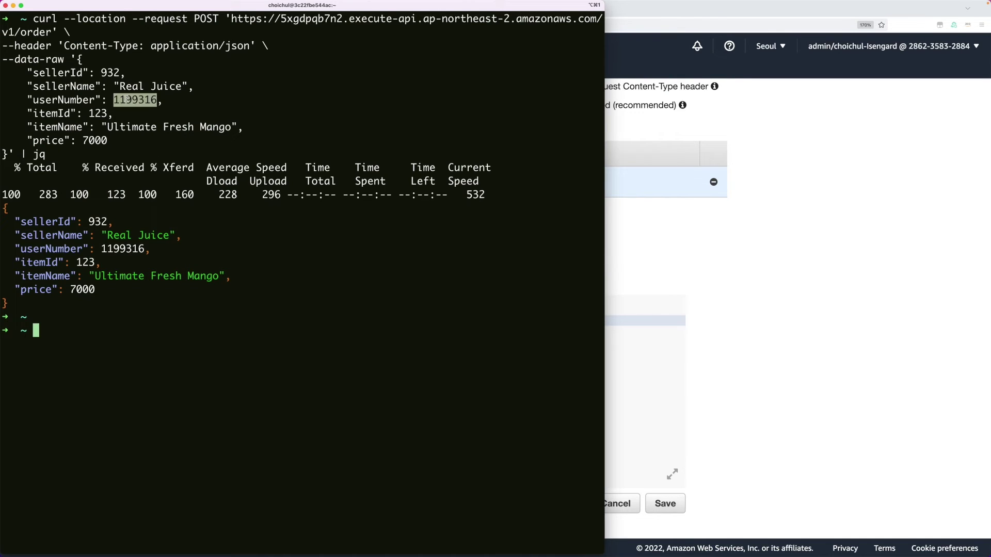
{"action": "left_click", "coordinate": [743, 364]}
{"action": "double_click", "coordinate": [378, 320]}
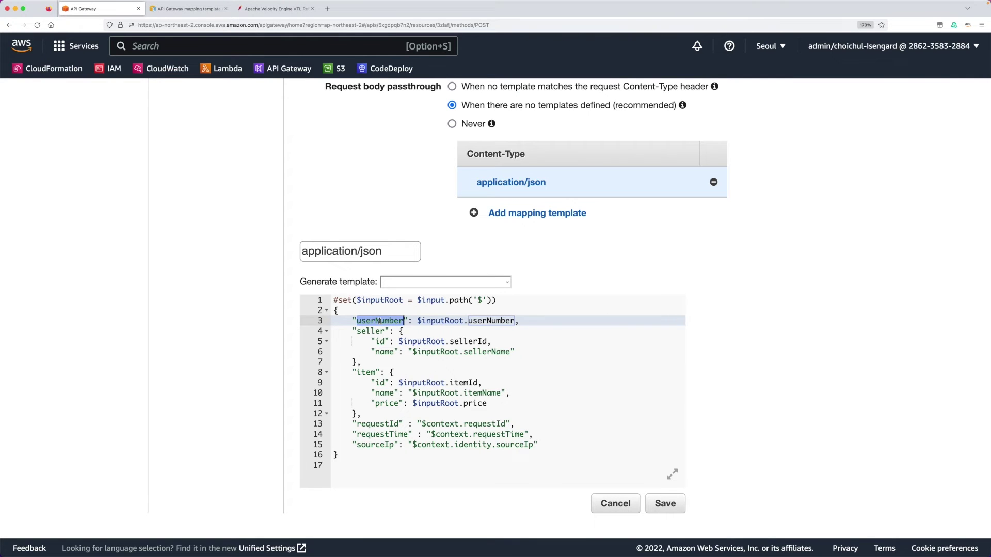
Examine the seller object in the mapping template, with id taken from $inputRoot.sellerId and name from $inputRoot.sellerName
{"action": "double_click", "coordinate": [369, 331]}
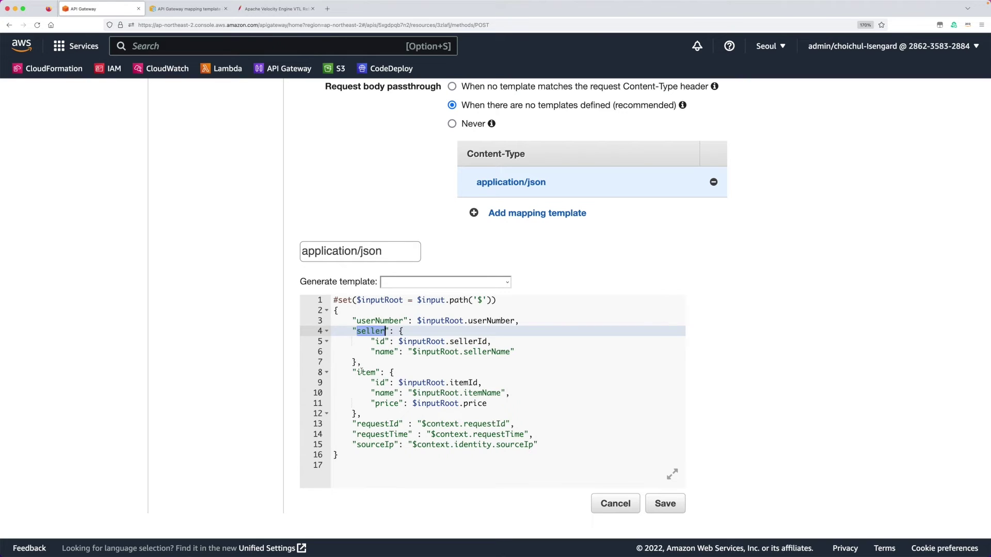
{"action": "left_click", "coordinate": [375, 332]}
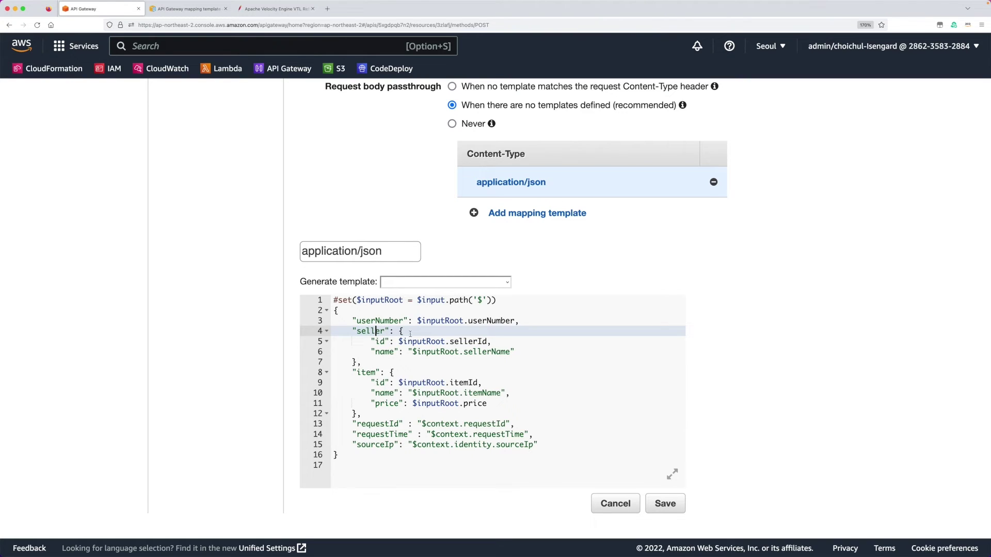
{"action": "double_click", "coordinate": [382, 341]}
{"action": "double_click", "coordinate": [475, 342]}
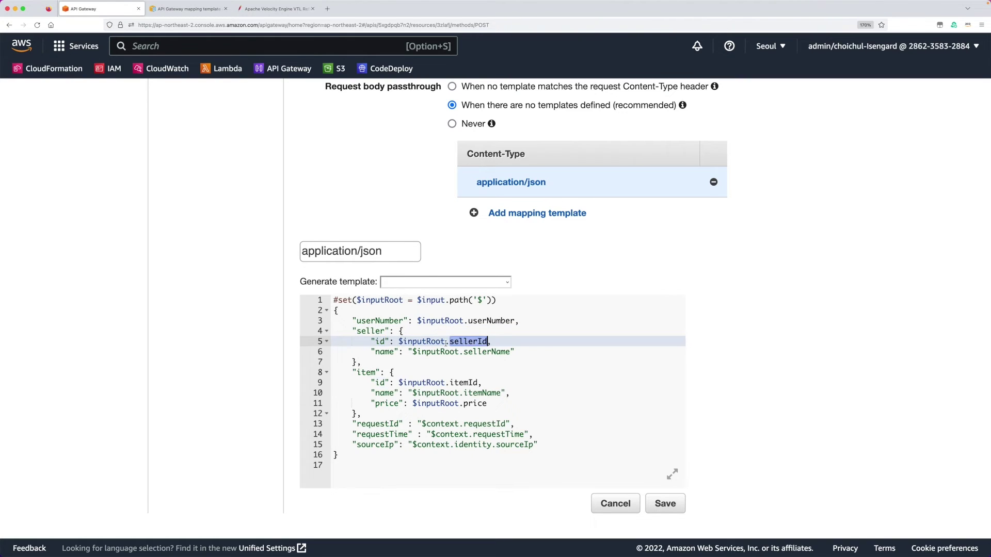
{"action": "double_click", "coordinate": [383, 352]}
{"action": "left_click", "coordinate": [497, 352]}
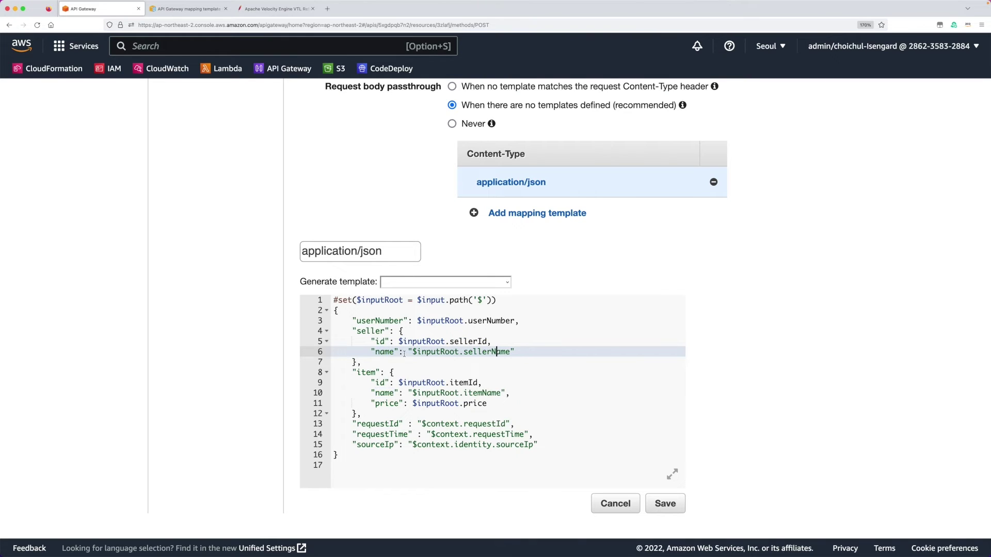
Examine the item object in the mapping template and the $inputRoot sources of its id, name and price fields
{"action": "left_click", "coordinate": [367, 375]}
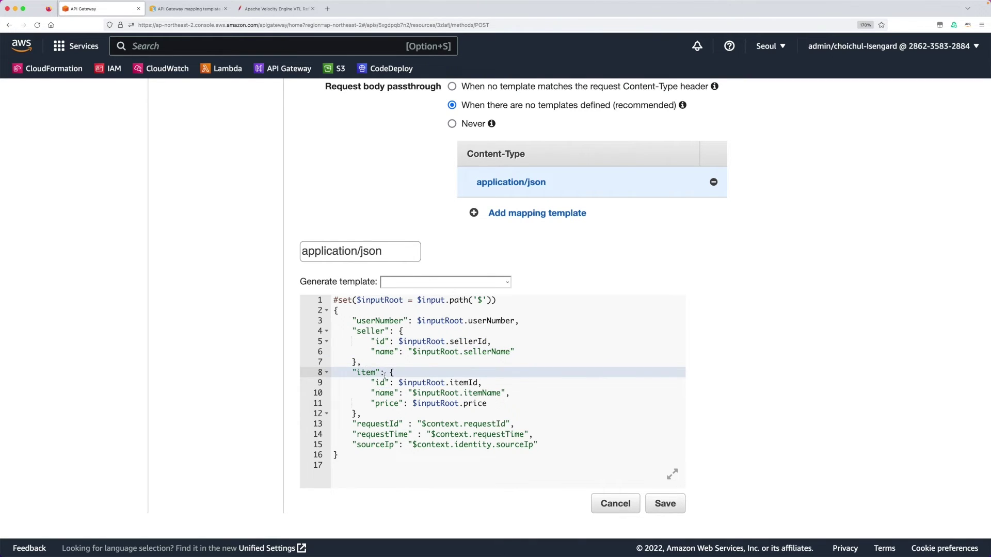
{"action": "double_click", "coordinate": [379, 382]}
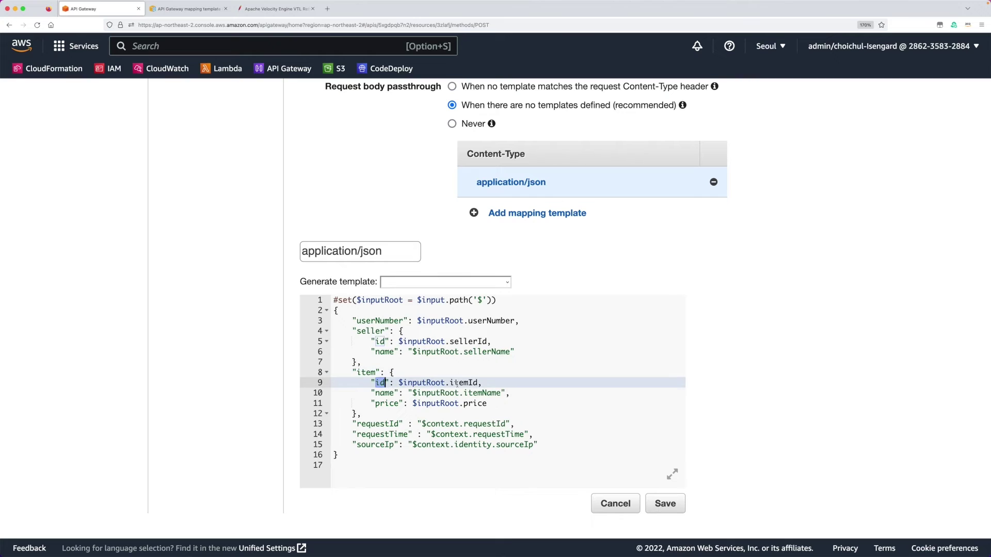
{"action": "left_click", "coordinate": [476, 383]}
{"action": "left_click", "coordinate": [381, 394]}
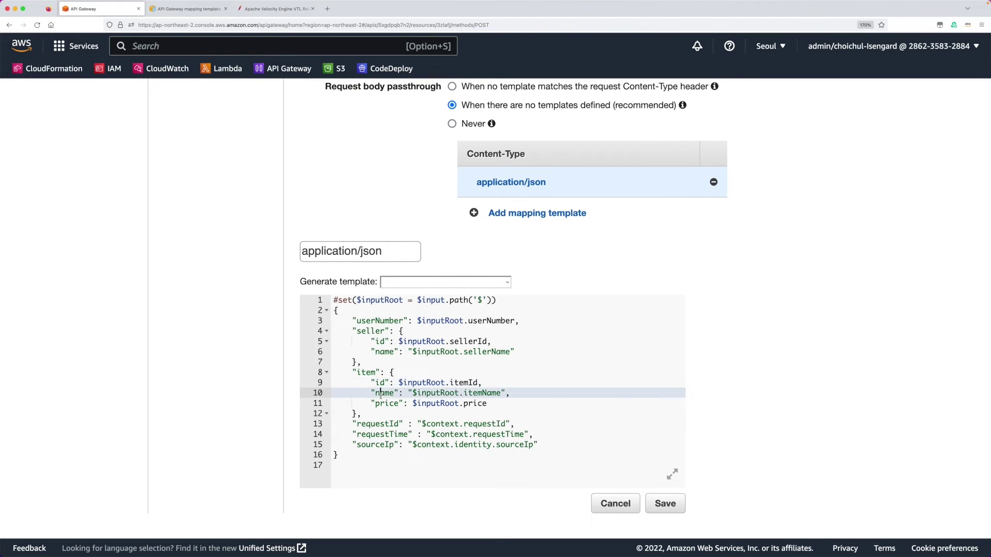
{"action": "double_click", "coordinate": [483, 393]}
{"action": "left_click", "coordinate": [390, 403]}
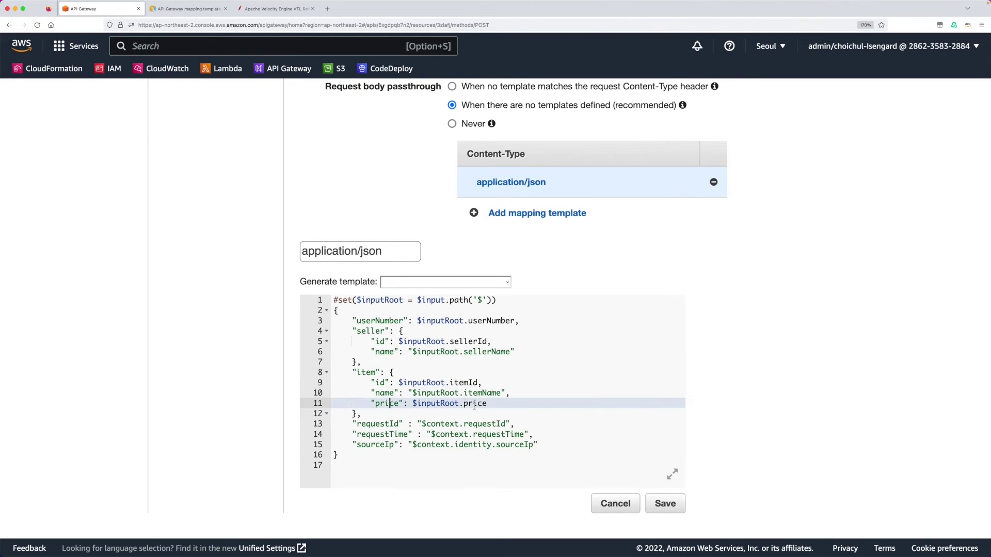
{"action": "double_click", "coordinate": [475, 404]}
{"action": "left_click", "coordinate": [477, 416]}
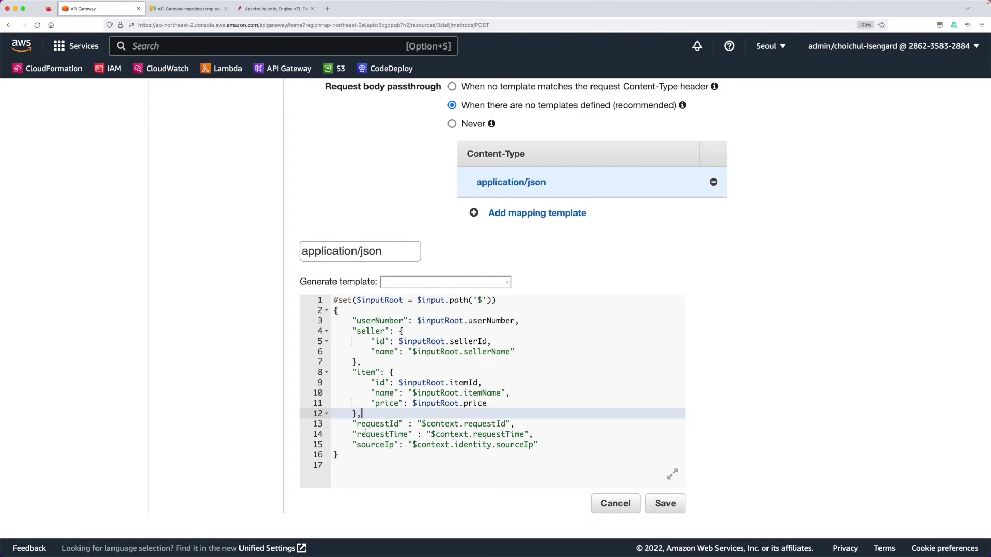
Examine the requestId, requestTime and sourceIp lines that use $context variables and check them against the terminal's request body
{"action": "left_click", "coordinate": [369, 424]}
{"action": "double_click", "coordinate": [392, 425]}
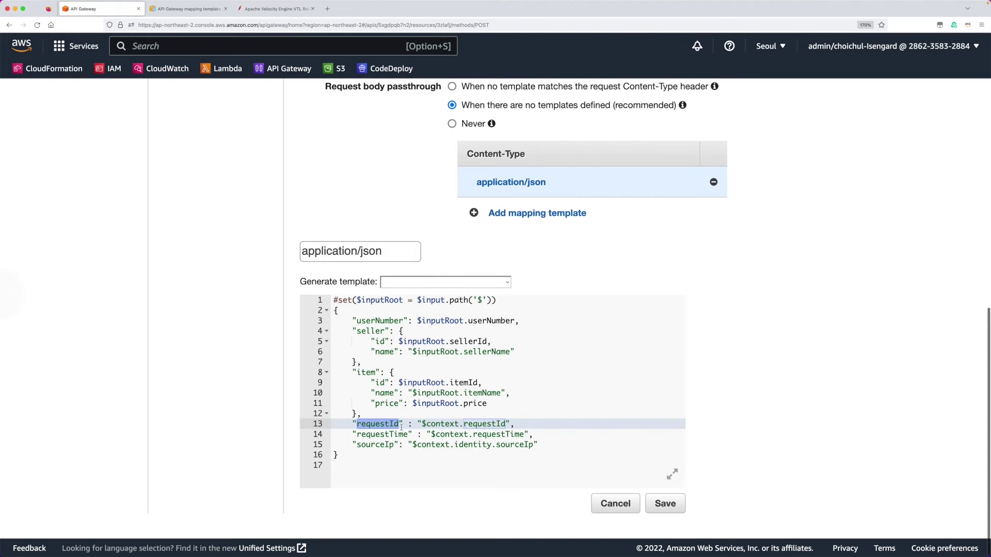
{"action": "double_click", "coordinate": [445, 425]}
{"action": "double_click", "coordinate": [489, 425]}
{"action": "double_click", "coordinate": [372, 426]}
{"action": "double_click", "coordinate": [377, 435]}
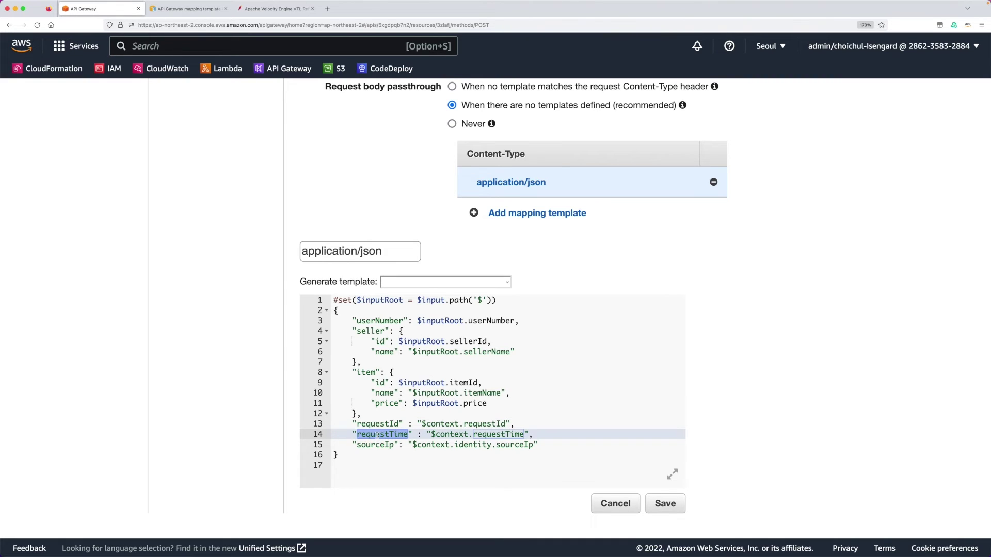
{"action": "double_click", "coordinate": [507, 447]}
{"action": "double_click", "coordinate": [369, 445]}
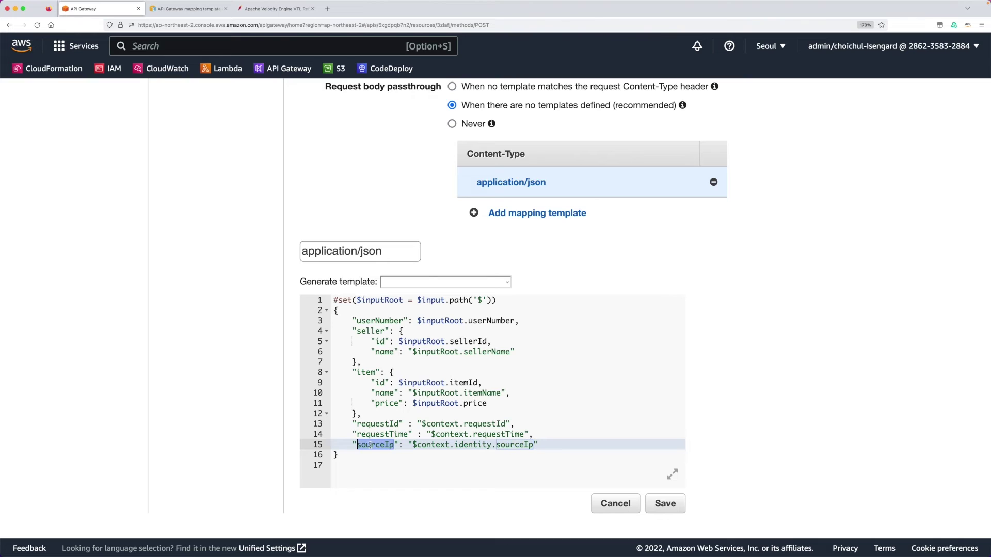
{"action": "left_click", "coordinate": [421, 469]}
{"action": "key", "text": "super+Tab"}
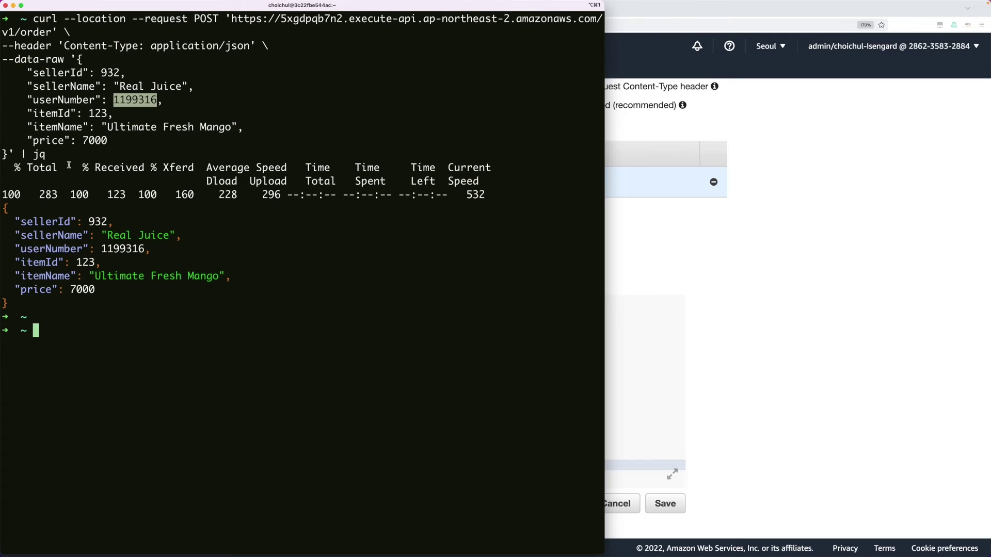
{"action": "key", "text": "super+Tab"}
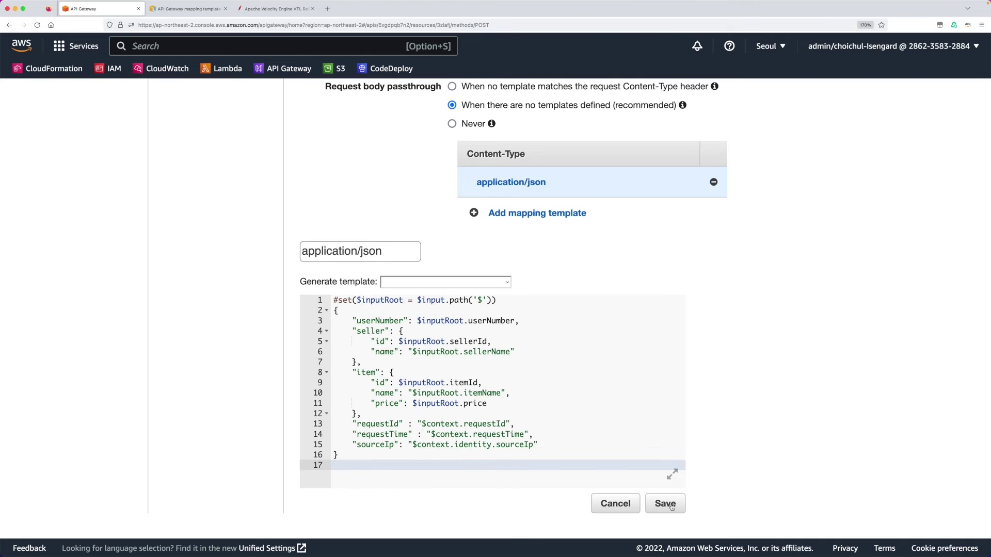
Save the application/json mapping template and deploy the API to the v1 stage
{"action": "scroll", "coordinate": [760, 412], "scroll_direction": "up", "scroll_amount": 15}
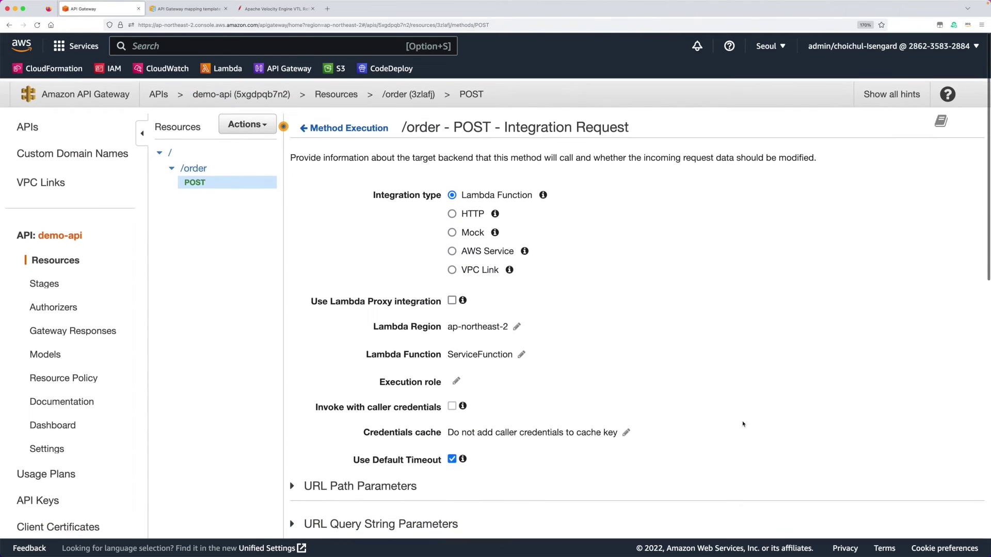
{"action": "left_click", "coordinate": [259, 126]}
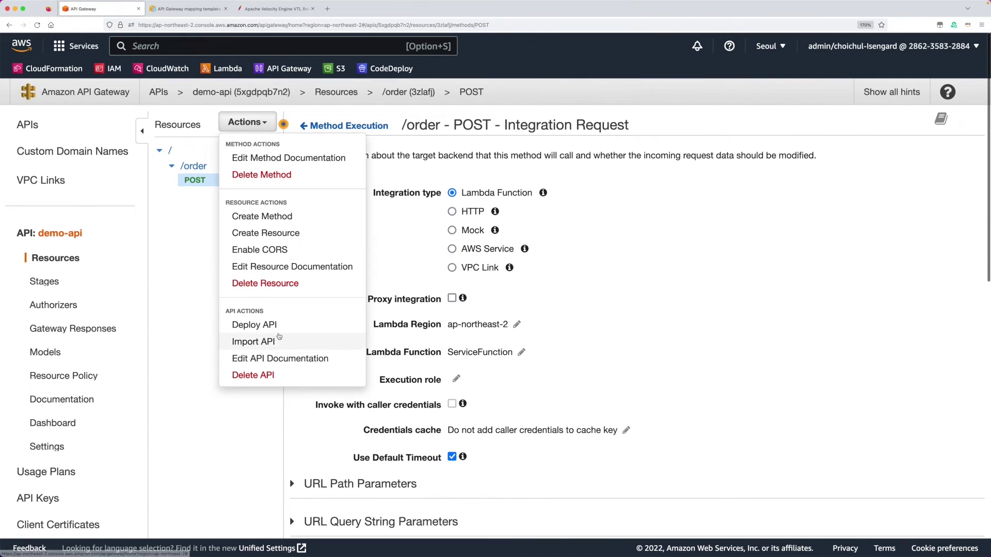
{"action": "left_click", "coordinate": [263, 327]}
{"action": "left_click", "coordinate": [527, 167]}
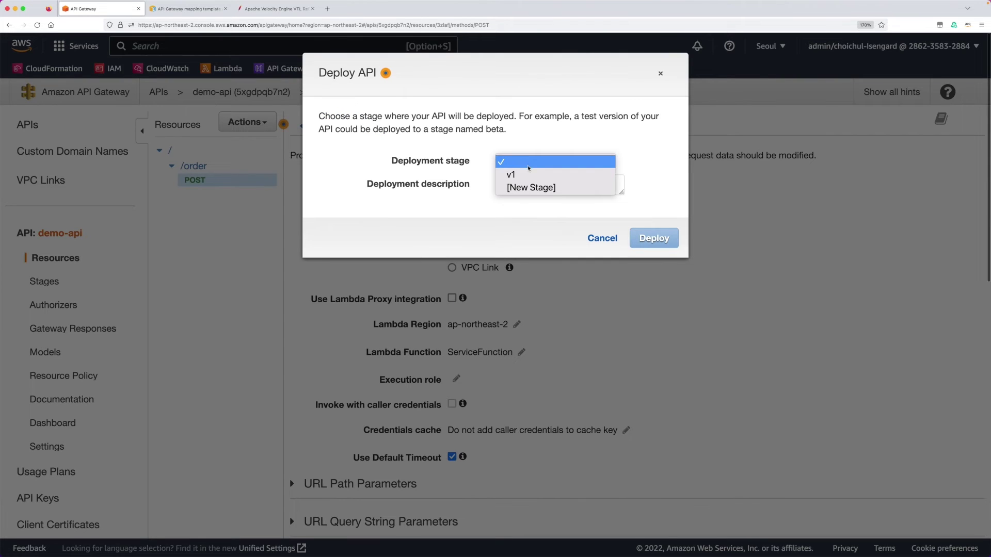
{"action": "left_click", "coordinate": [528, 177]}
{"action": "left_click", "coordinate": [649, 240]}
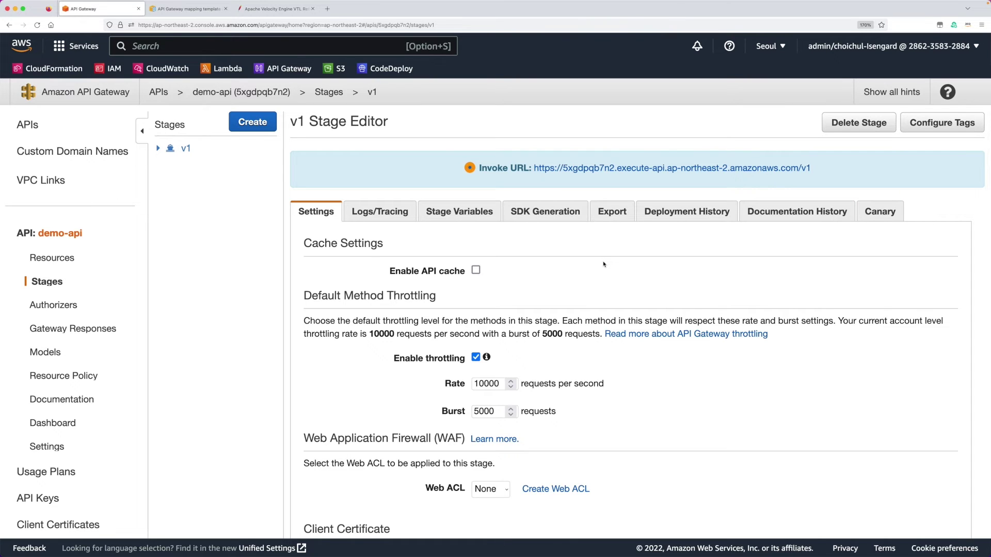
Rerun the previous curl POST request to /v1/order in the terminal, with its output piped to jq
{"action": "key", "text": "super+Tab"}
{"action": "left_click", "coordinate": [275, 285]}
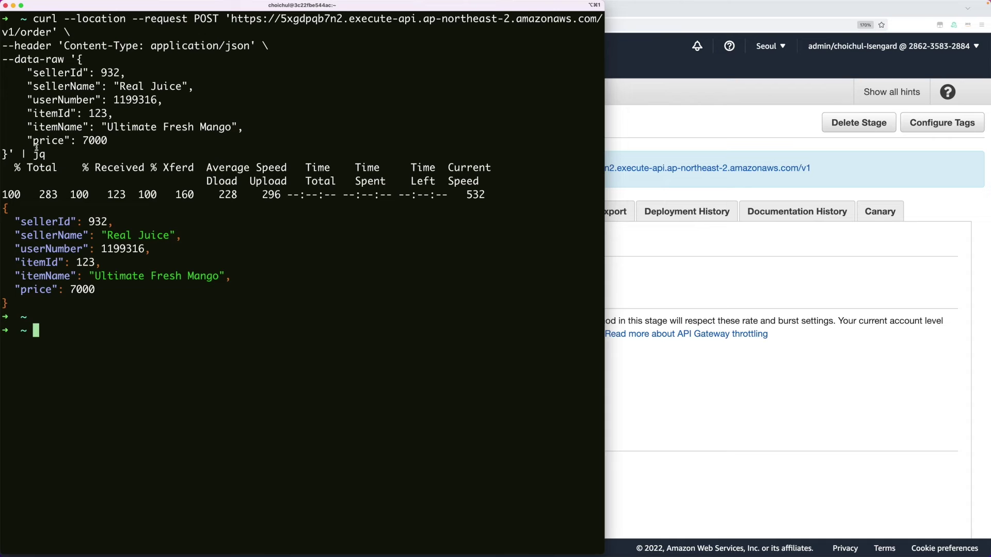
{"action": "left_click_drag", "start_coordinate": [86, 133], "coordinate": [88, 69]}
{"action": "left_click", "coordinate": [87, 69]}
{"action": "key", "text": "Up"}
{"action": "key", "text": "Return"}
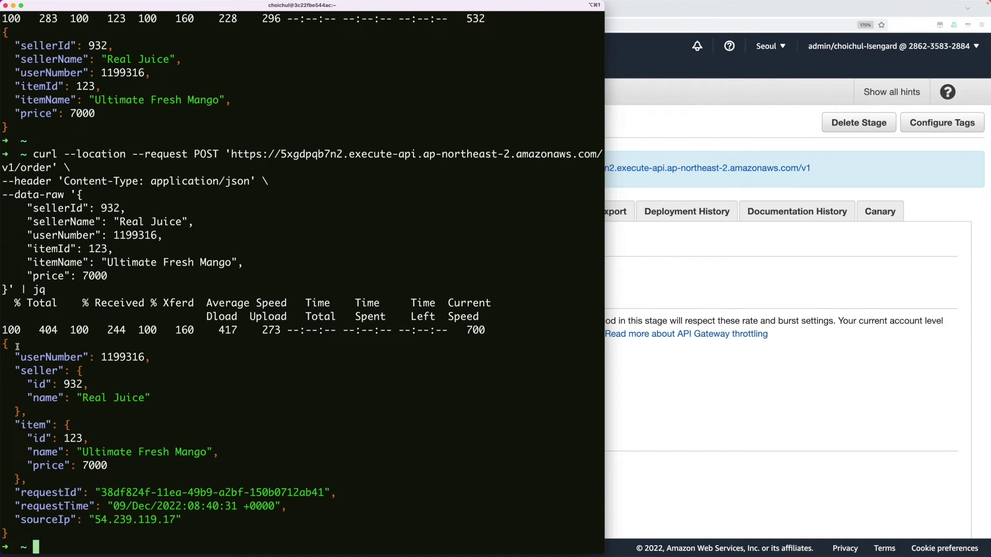
Examine the JSON response of the new request, including the seller object and the requestId, requestTime and sourceIp fields
{"action": "left_click_drag", "start_coordinate": [4, 343], "coordinate": [16, 449]}
{"action": "left_click_drag", "start_coordinate": [13, 523], "coordinate": [4, 542]}
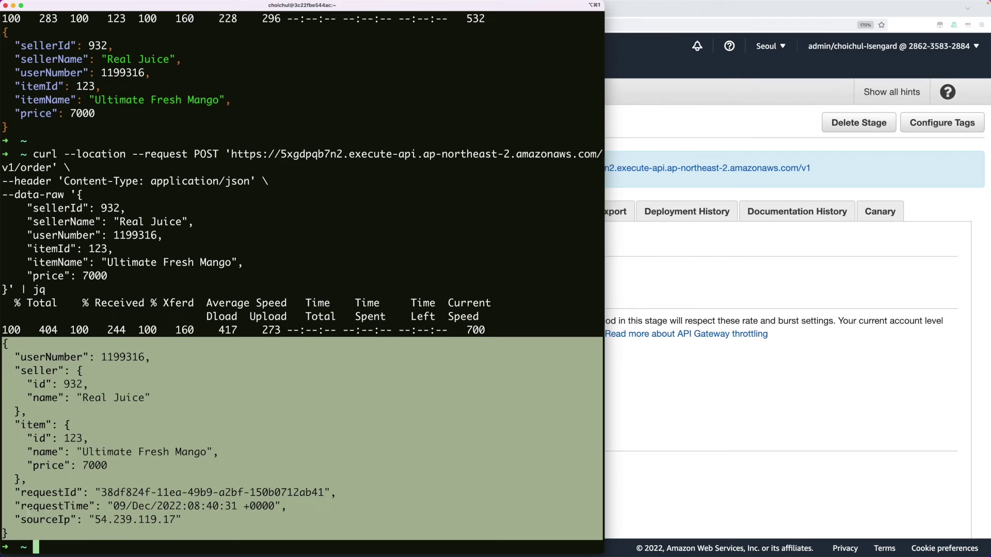
{"action": "left_click", "coordinate": [34, 506]}
{"action": "double_click", "coordinate": [42, 368]}
{"action": "left_click", "coordinate": [58, 408]}
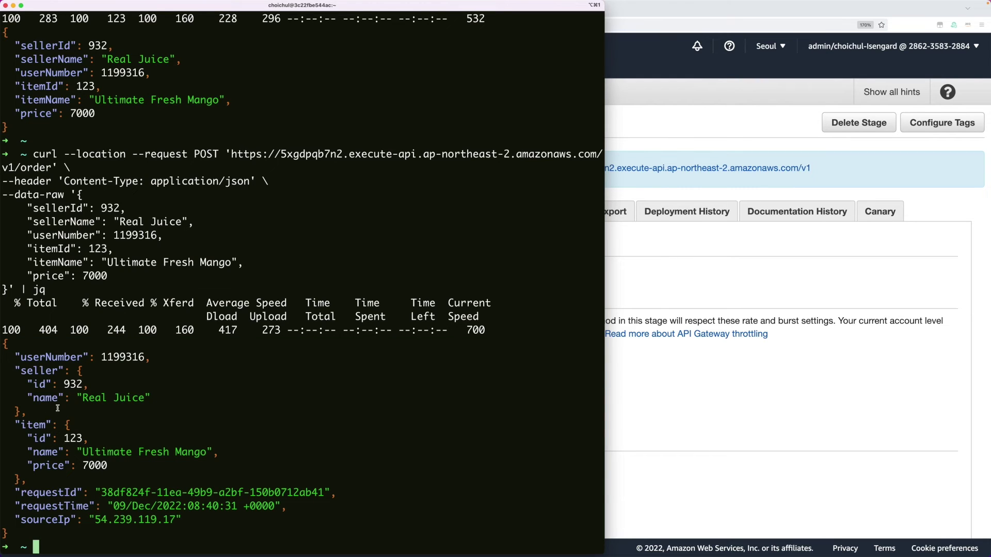
{"action": "double_click", "coordinate": [51, 493]}
{"action": "double_click", "coordinate": [52, 505]}
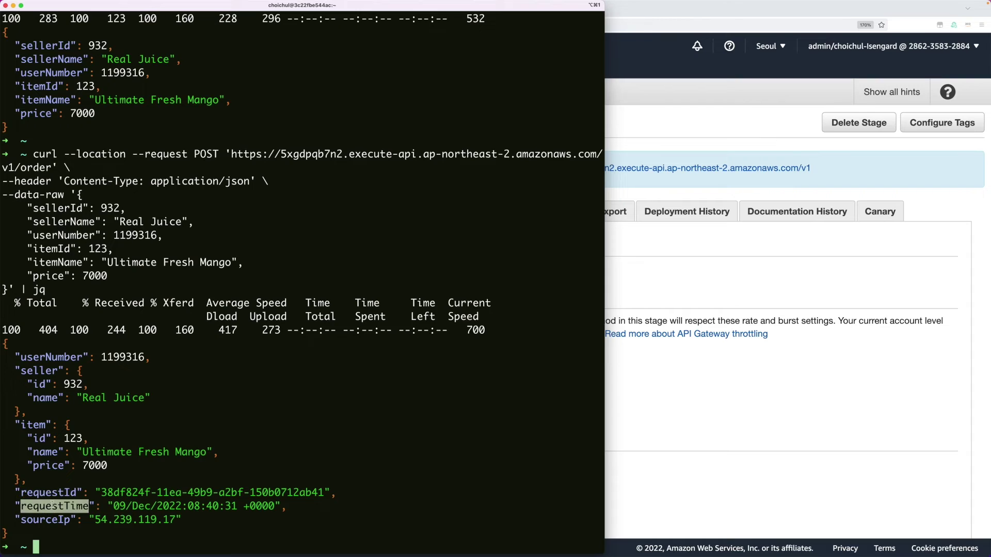
{"action": "double_click", "coordinate": [47, 519]}
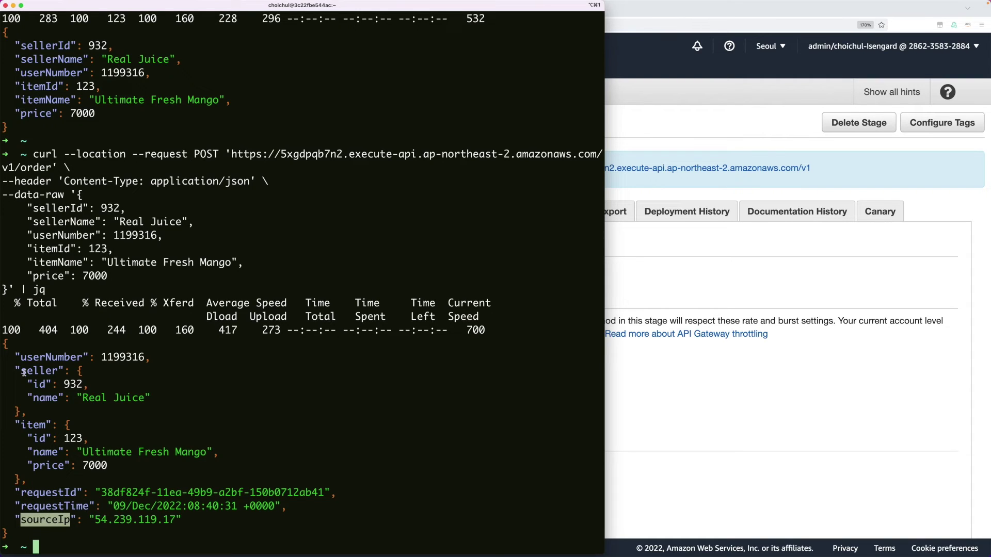
{"action": "left_click_drag", "start_coordinate": [3, 341], "coordinate": [30, 535]}
{"action": "left_click", "coordinate": [80, 478]}
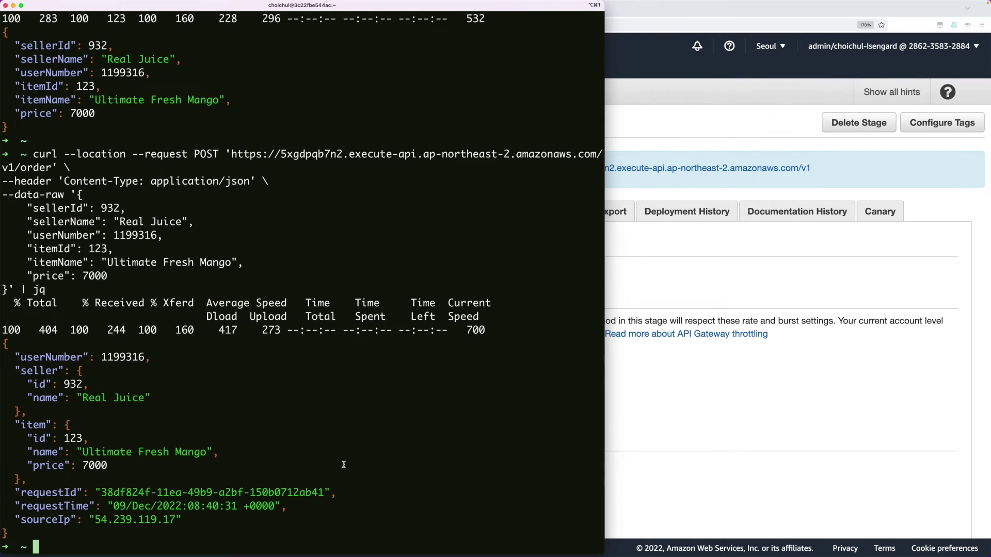
Open the integration response of the /order POST method and expand the mapping templates of its 200 response
{"action": "left_click", "coordinate": [684, 428]}
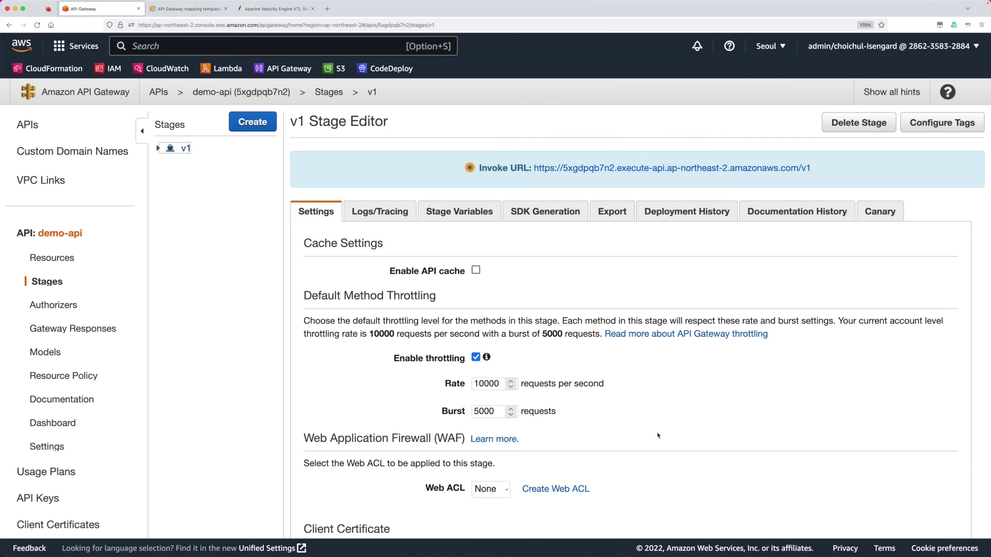
{"action": "left_click", "coordinate": [65, 261]}
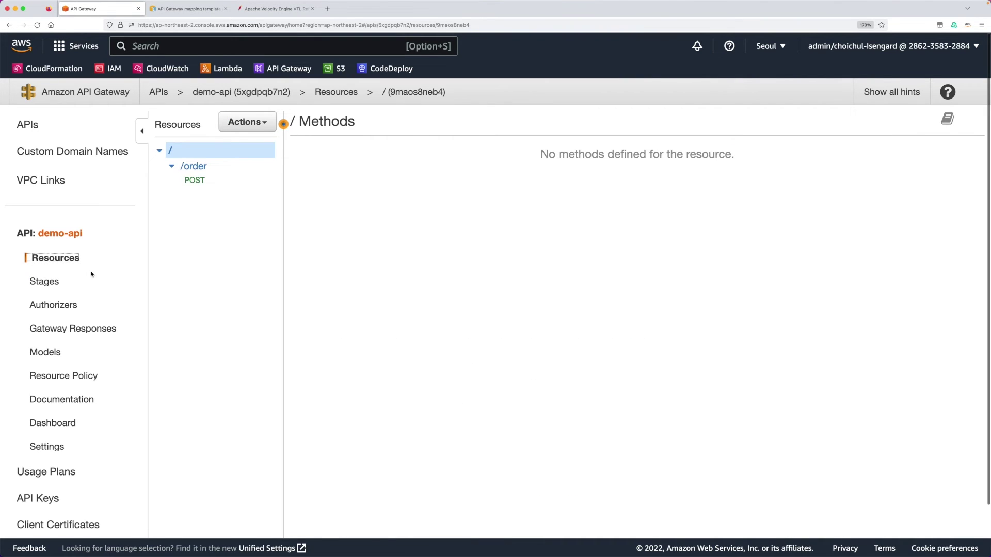
{"action": "left_click", "coordinate": [195, 180]}
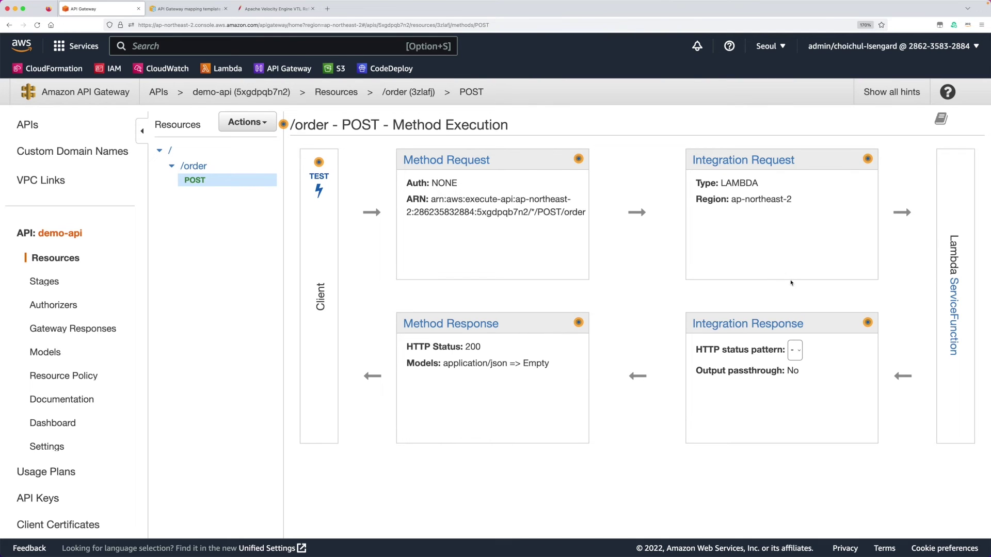
{"action": "left_click", "coordinate": [734, 327]}
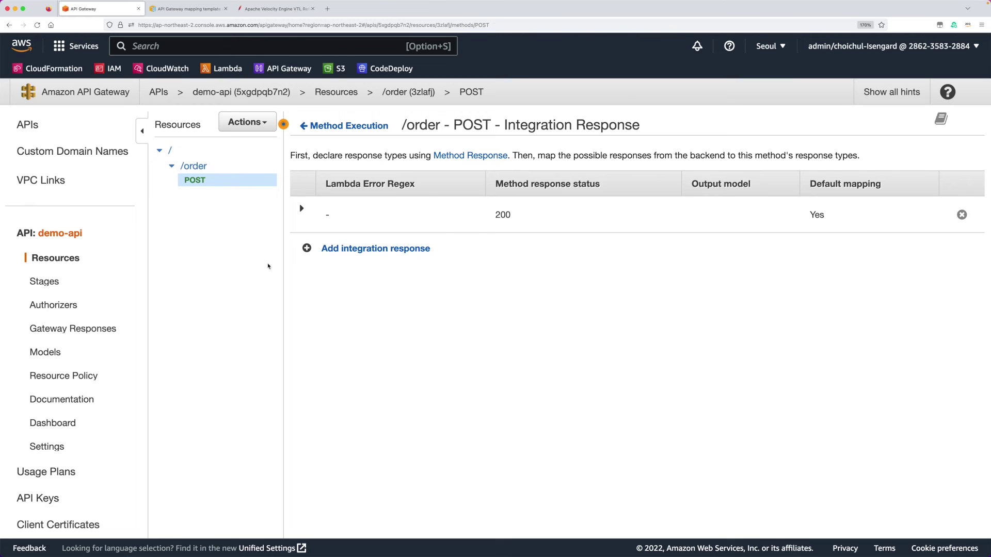
{"action": "left_click", "coordinate": [302, 209]}
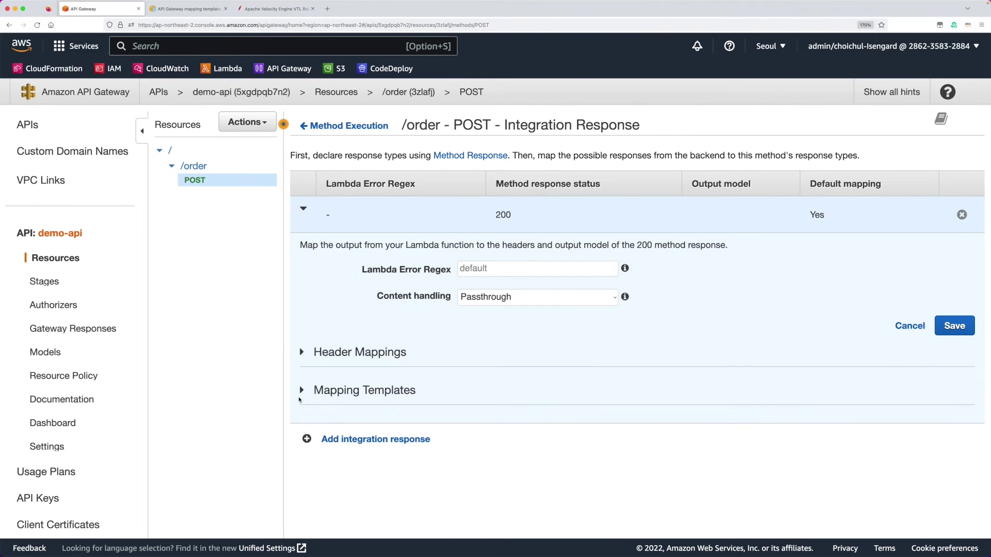
{"action": "left_click", "coordinate": [304, 394]}
Add a mapping template with content type application/json to the 200 integration response
{"action": "scroll", "coordinate": [462, 396], "scroll_direction": "down", "scroll_amount": 1}
{"action": "scroll", "coordinate": [462, 396], "scroll_direction": "down", "scroll_amount": 3}
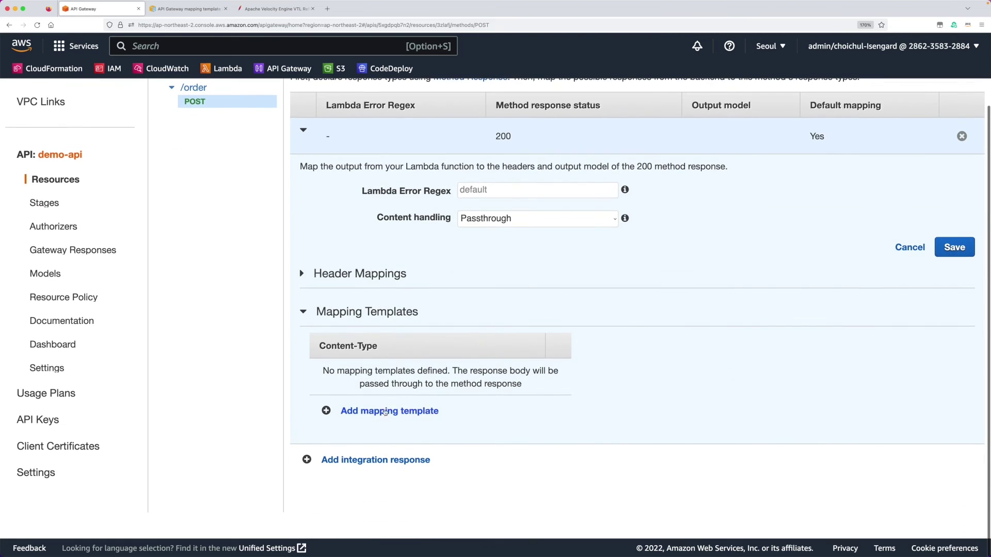
{"action": "left_click", "coordinate": [392, 409]}
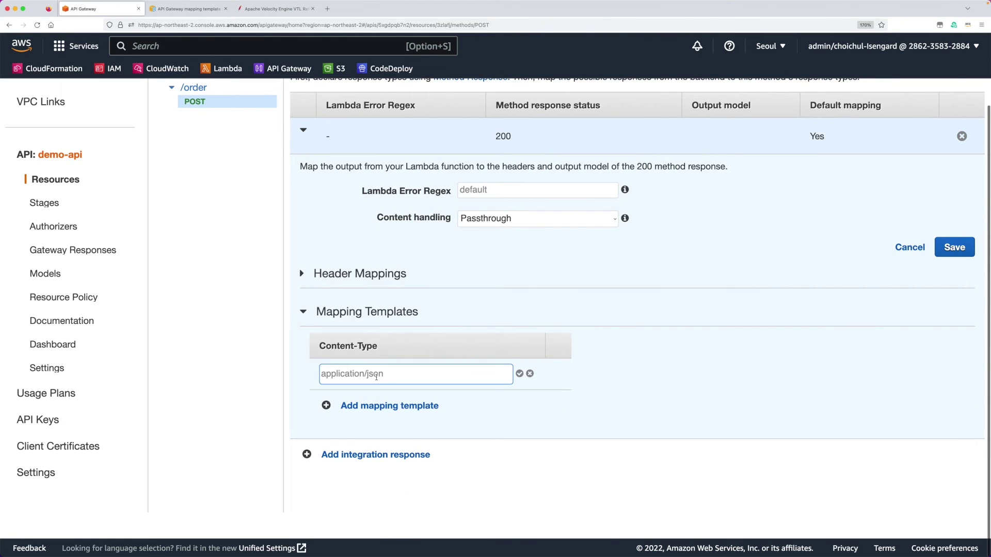
{"action": "type", "text": "application"}
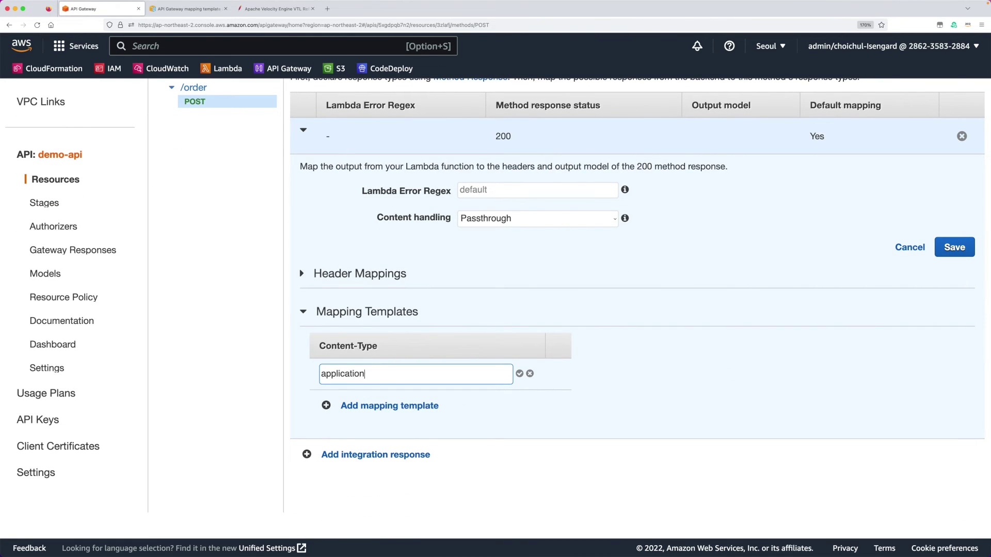
{"action": "type", "text": "/json"}
{"action": "left_click", "coordinate": [519, 374]}
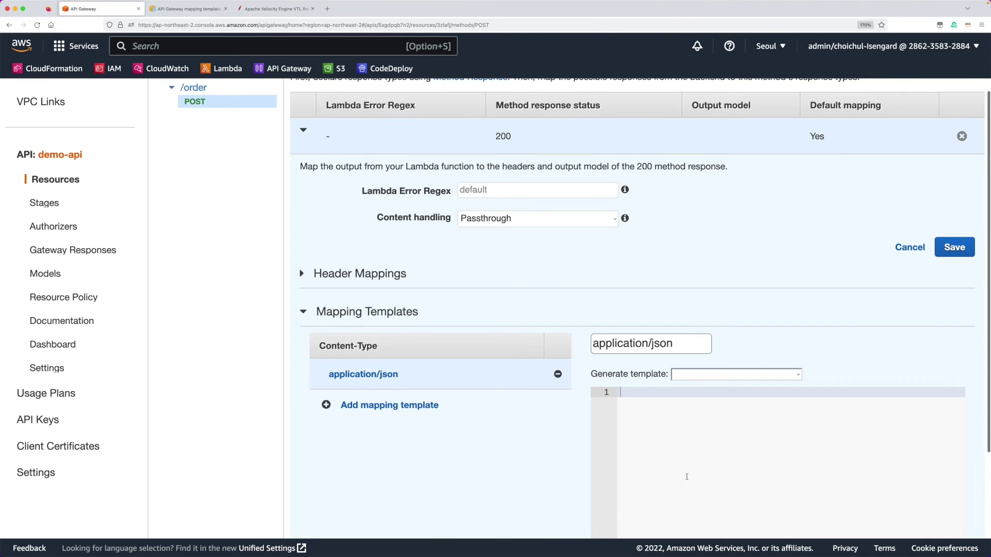
Copy the second VTL template, with itemName, itemPrice and requestId, from request.txt into the application/json response template
{"action": "scroll", "coordinate": [687, 476], "scroll_direction": "down", "scroll_amount": 3}
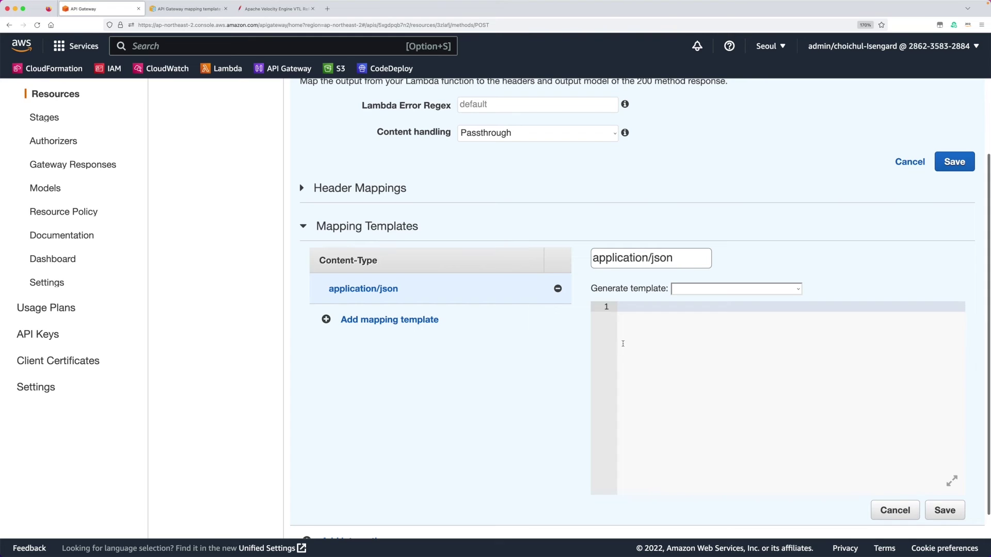
{"action": "scroll", "coordinate": [619, 370], "scroll_direction": "down", "scroll_amount": 1}
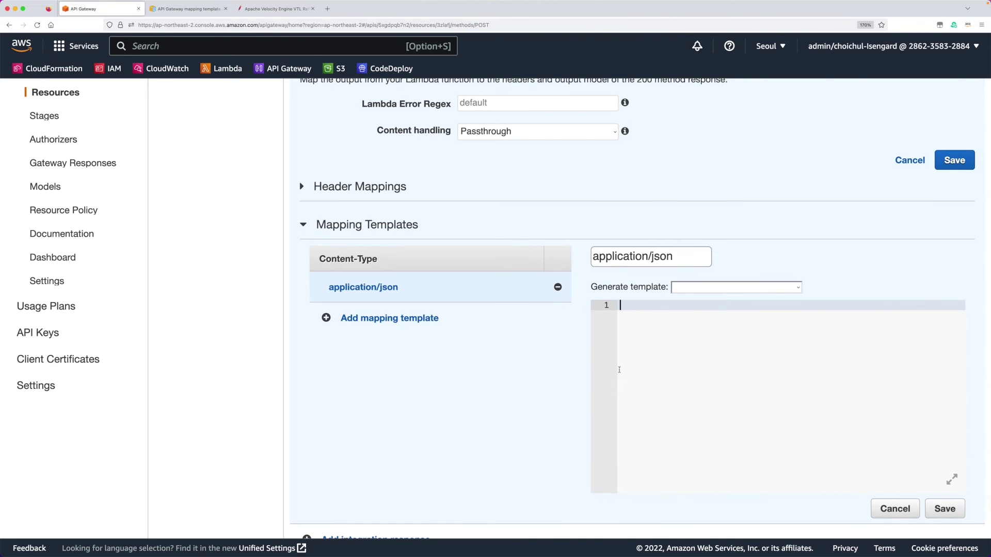
{"action": "key", "text": "super+Tab"}
{"action": "key", "text": "super+Tab"}
{"action": "key", "text": "super+Tab"}
{"action": "key", "text": "super+Tab"}
{"action": "left_click", "coordinate": [676, 386]}
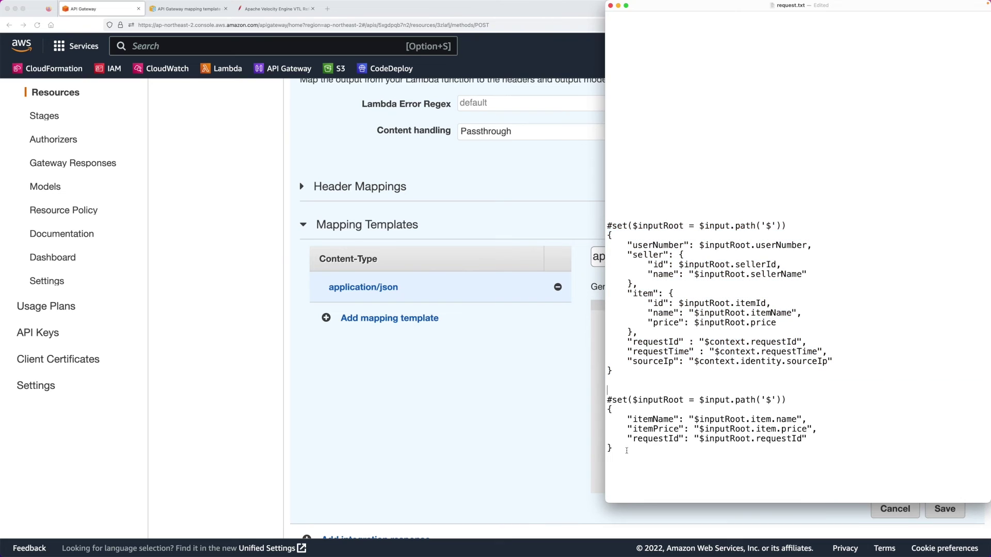
{"action": "left_click_drag", "start_coordinate": [615, 448], "coordinate": [606, 400]}
{"action": "key", "text": "super+c"}
{"action": "left_click", "coordinate": [516, 402]}
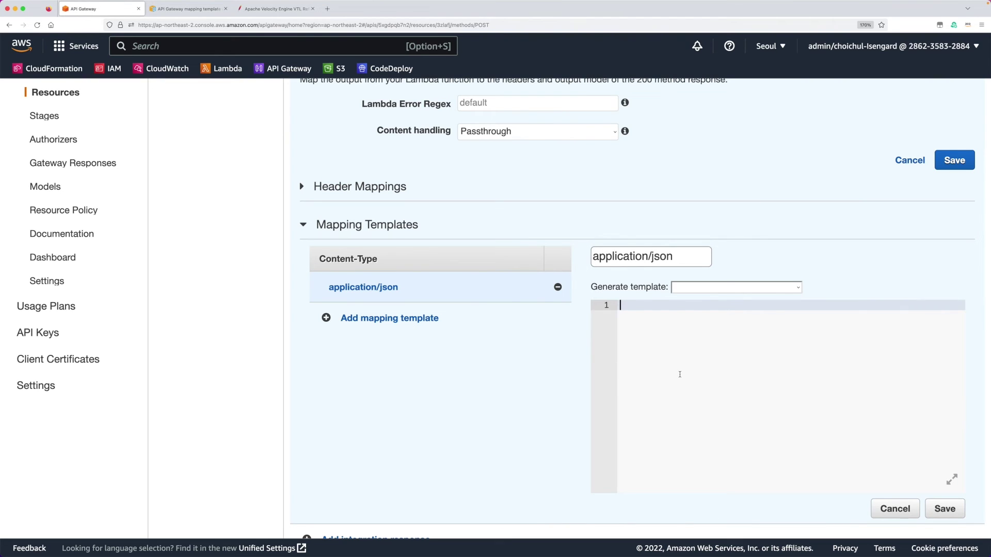
{"action": "key", "text": "super+v"}
{"action": "key", "text": "Return"}
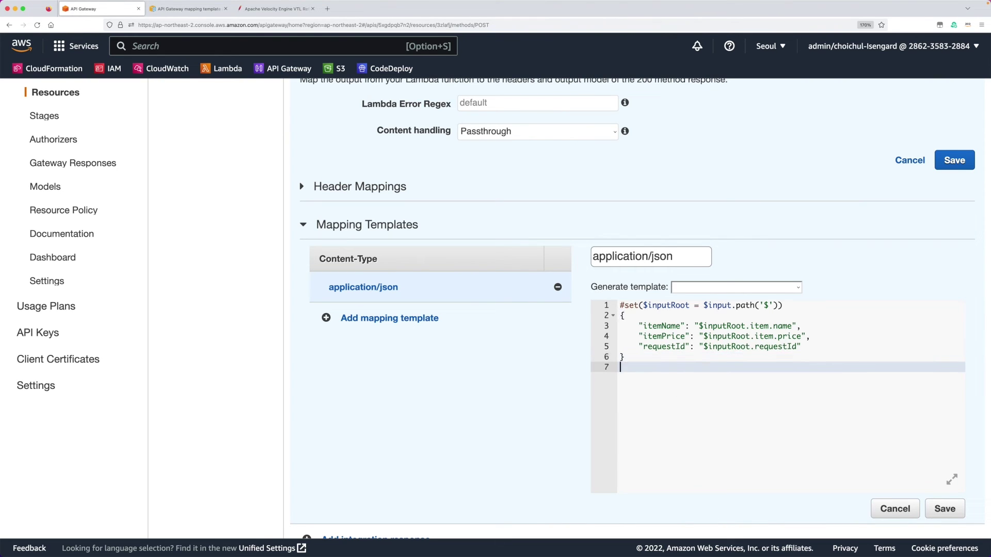
Examine the last JSON response in the terminal as the input for the response mapping template
{"action": "key", "text": "super+Tab"}
{"action": "key", "text": "super+Tab"}
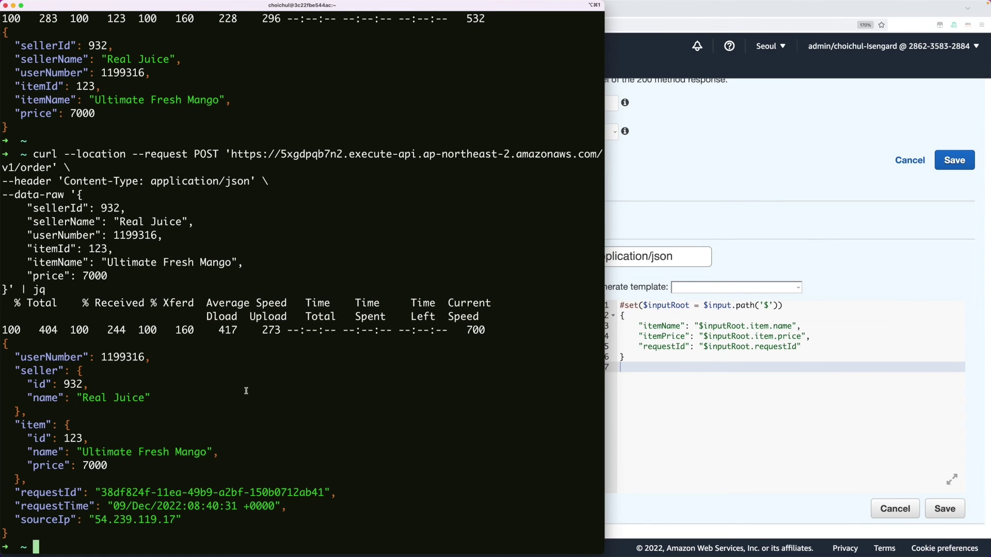
{"action": "left_click_drag", "start_coordinate": [2, 342], "coordinate": [31, 530]}
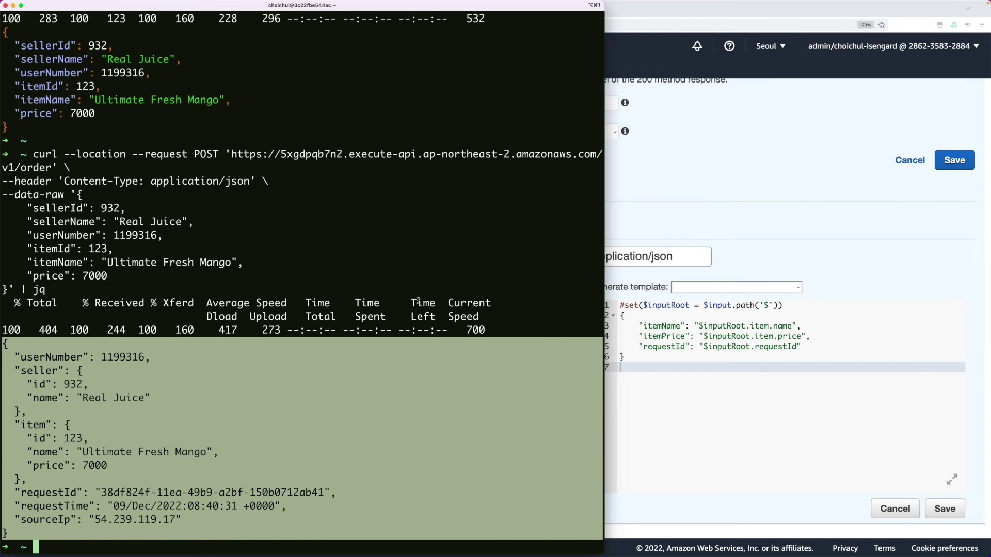
{"action": "left_click", "coordinate": [377, 292]}
{"action": "left_click", "coordinate": [743, 184]}
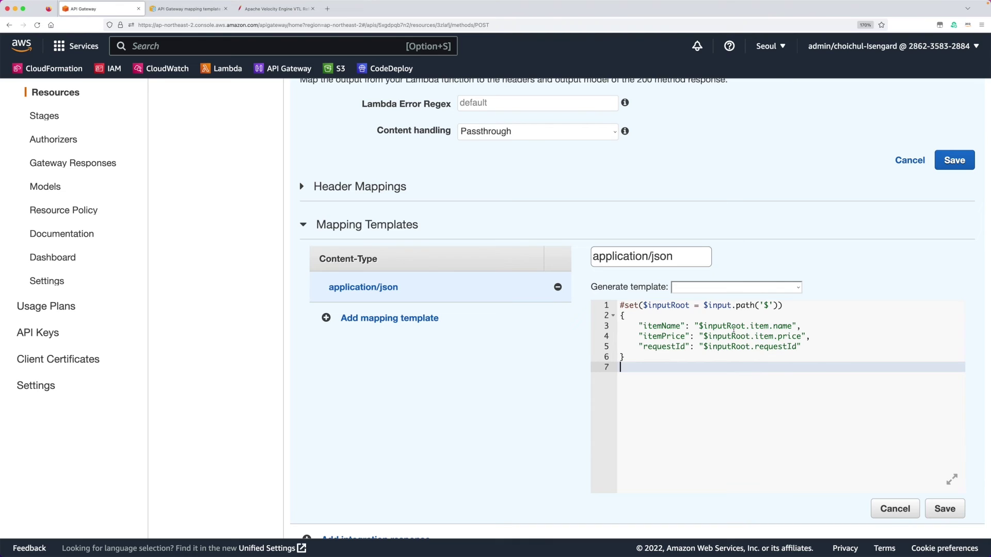
Examine how the template's itemName, itemPrice and requestId lines take their values from $inputRoot
{"action": "left_click", "coordinate": [714, 326]}
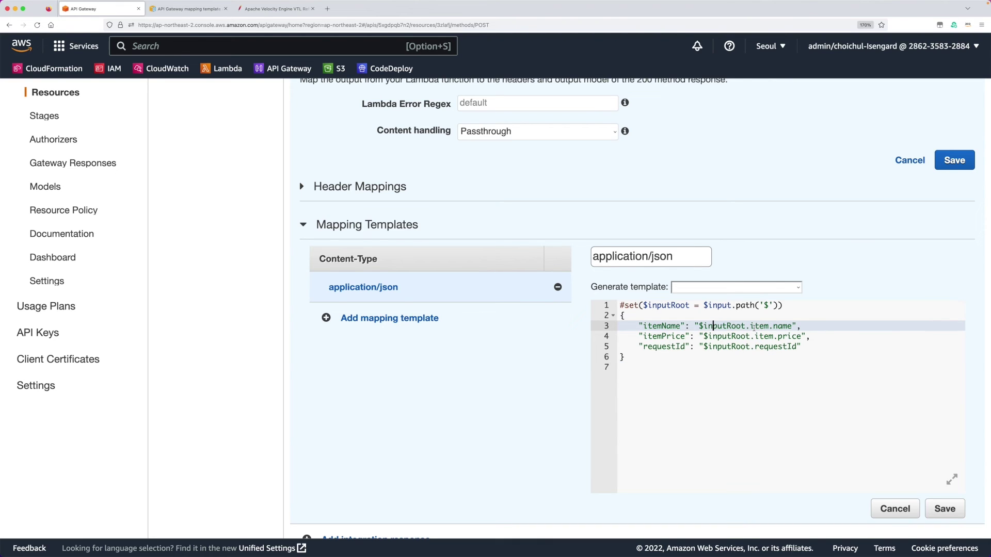
{"action": "double_click", "coordinate": [780, 326]}
{"action": "double_click", "coordinate": [659, 326]}
{"action": "left_click", "coordinate": [663, 326]}
{"action": "double_click", "coordinate": [786, 337]}
{"action": "double_click", "coordinate": [653, 336]}
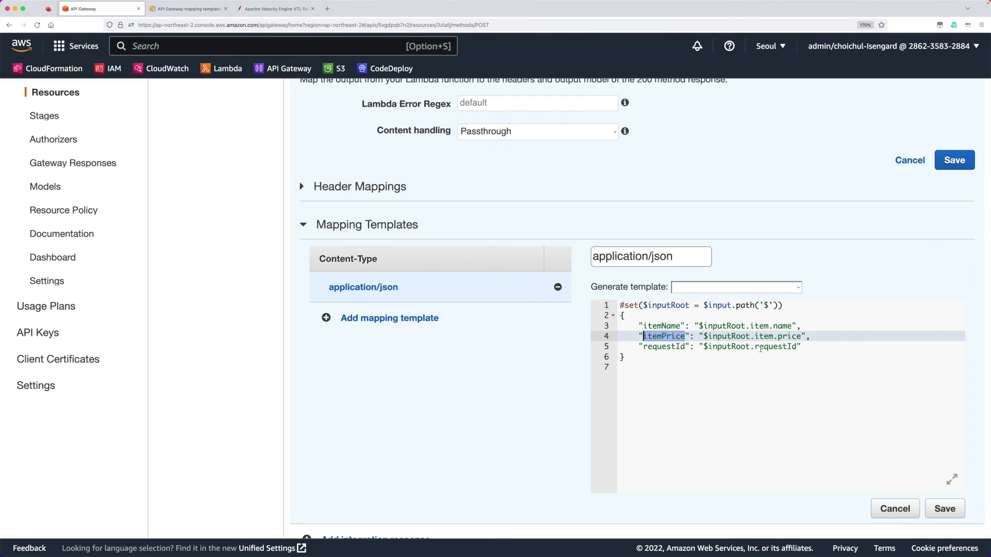
{"action": "double_click", "coordinate": [766, 347]}
{"action": "double_click", "coordinate": [670, 347]}
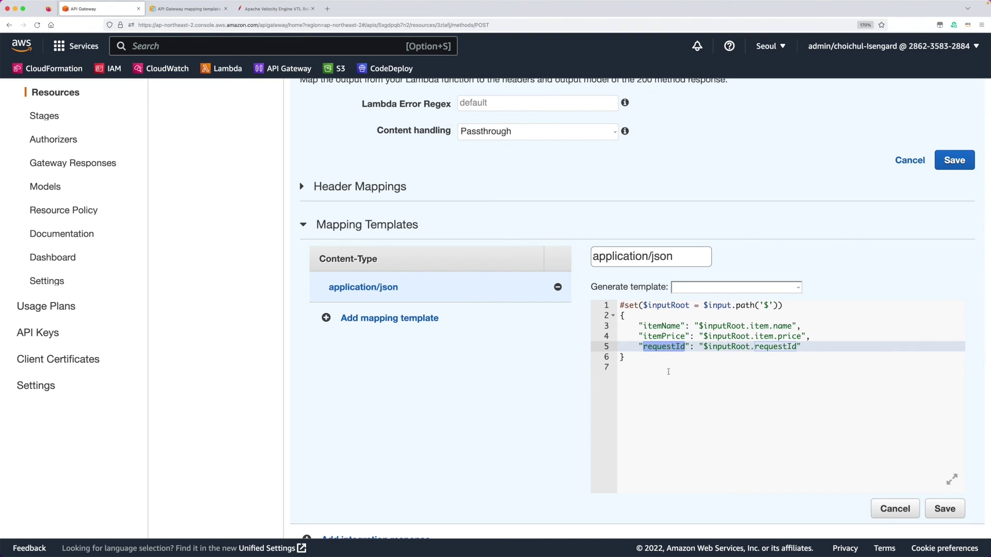
{"action": "left_click", "coordinate": [668, 376]}
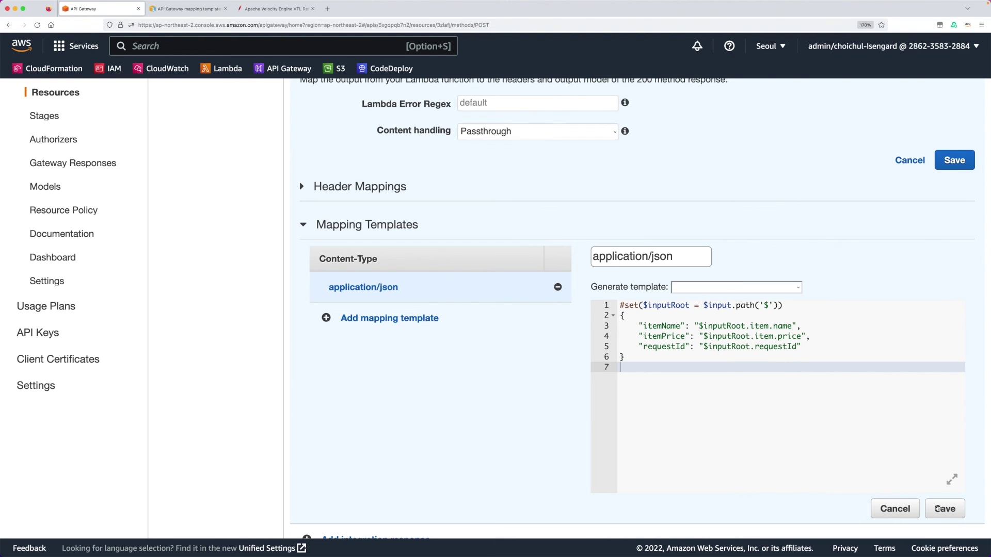
Save the application/json response mapping template and deploy the API to the v1 stage
{"action": "scroll", "coordinate": [463, 320], "scroll_direction": "up", "scroll_amount": 1}
{"action": "scroll", "coordinate": [463, 320], "scroll_direction": "up", "scroll_amount": 3}
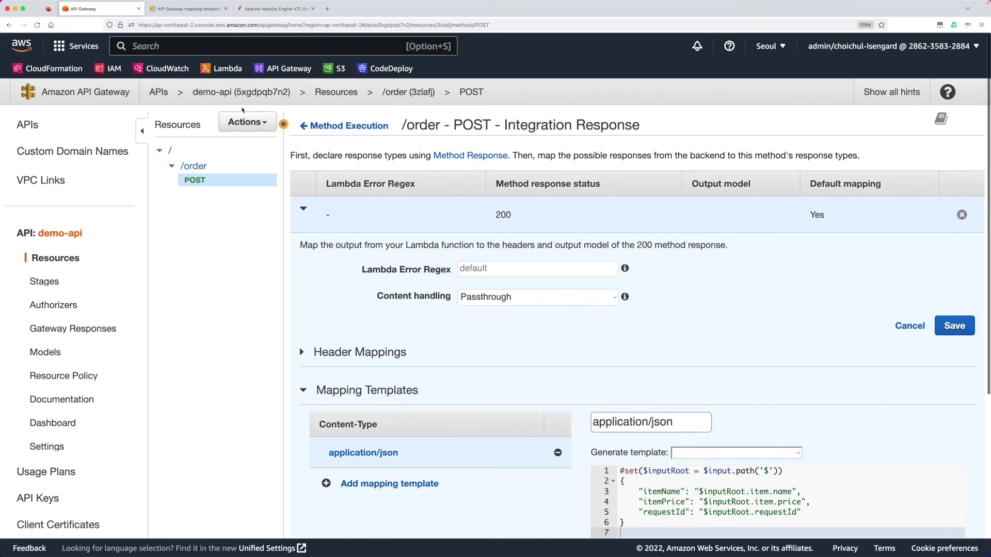
{"action": "left_click", "coordinate": [247, 122]}
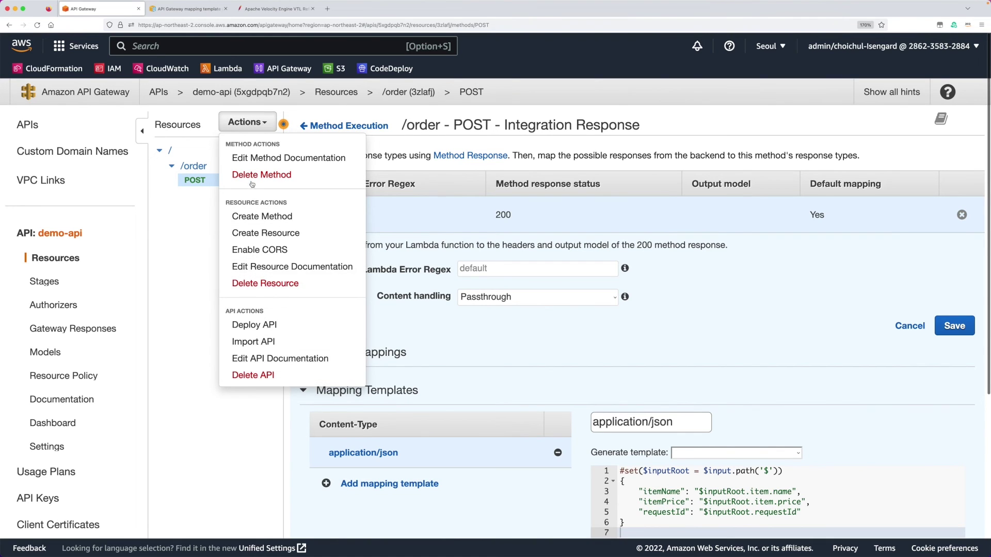
{"action": "left_click", "coordinate": [254, 325]}
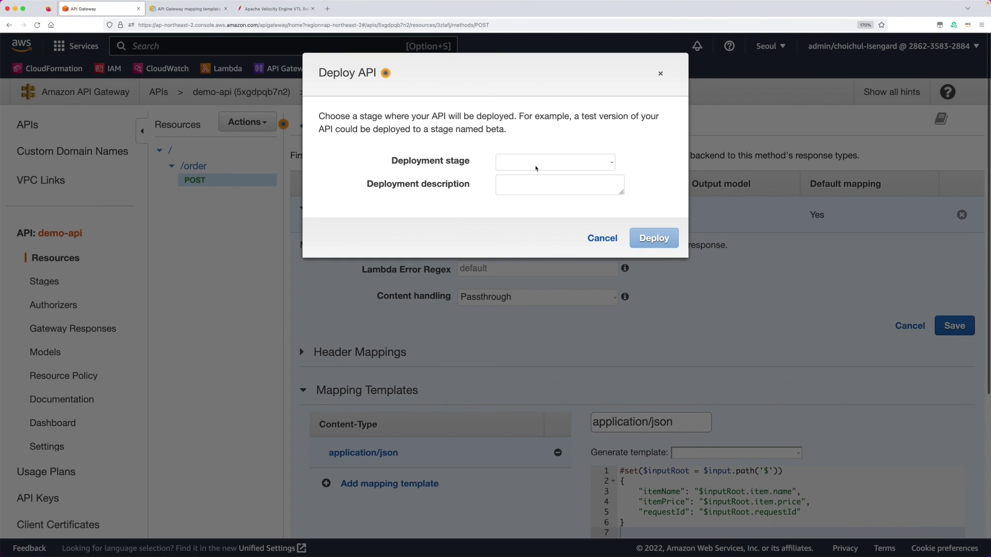
{"action": "left_click", "coordinate": [537, 168]}
{"action": "left_click", "coordinate": [537, 177]}
{"action": "left_click", "coordinate": [640, 237]}
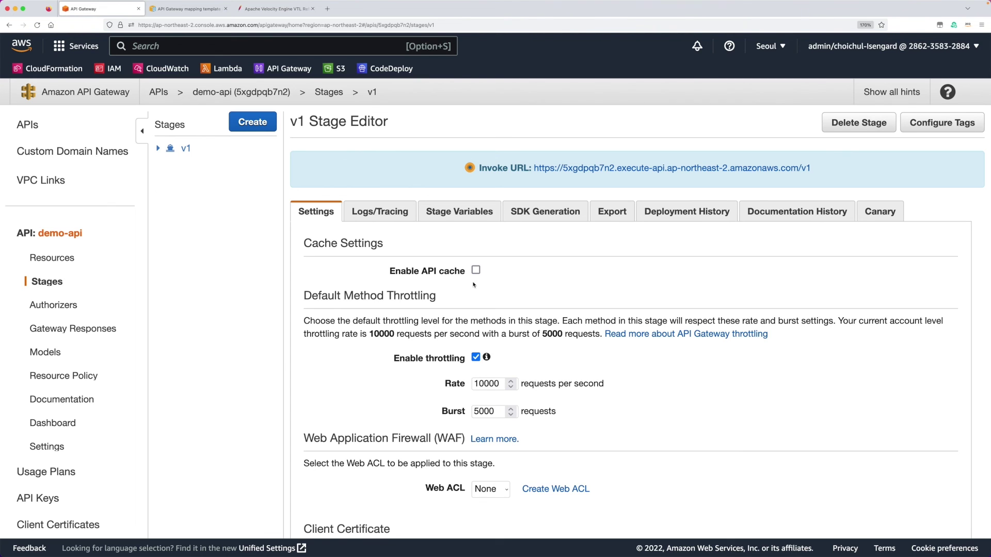
Rerun the previous curl POST request to /v1/order in the terminal and review the returned JSON body
{"action": "key", "text": "super+Tab"}
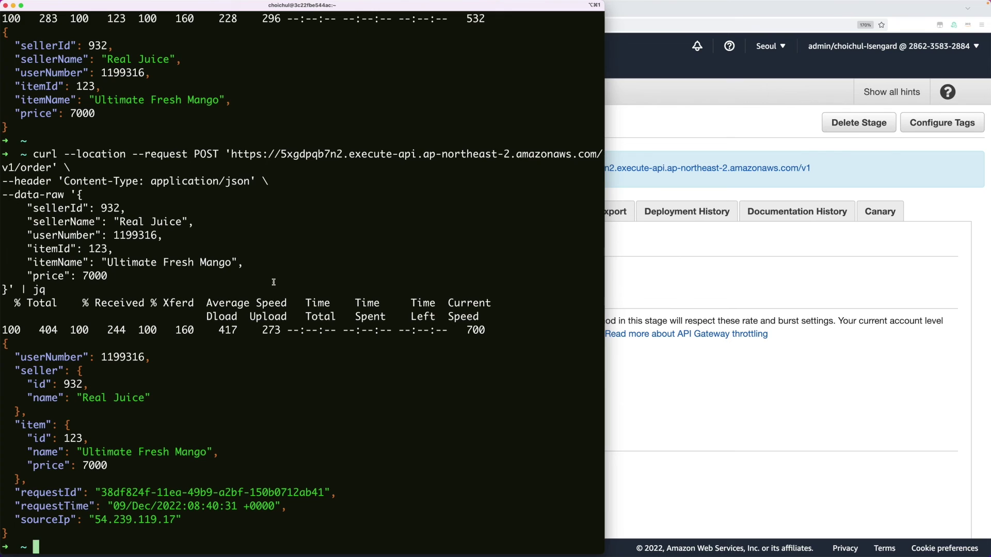
{"action": "key", "text": "Return"}
{"action": "key", "text": "Return"}
{"action": "key", "text": "Up"}
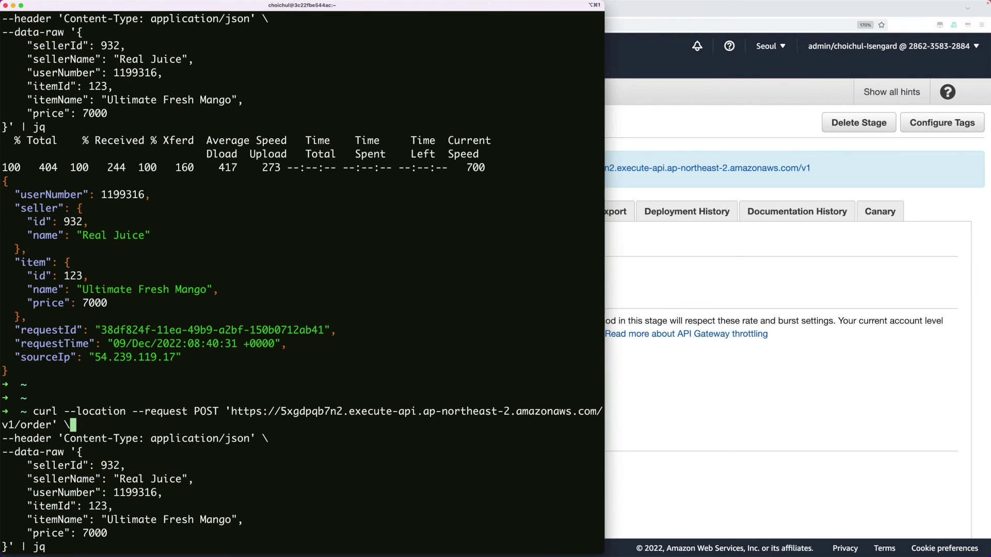
{"action": "key", "text": "Return"}
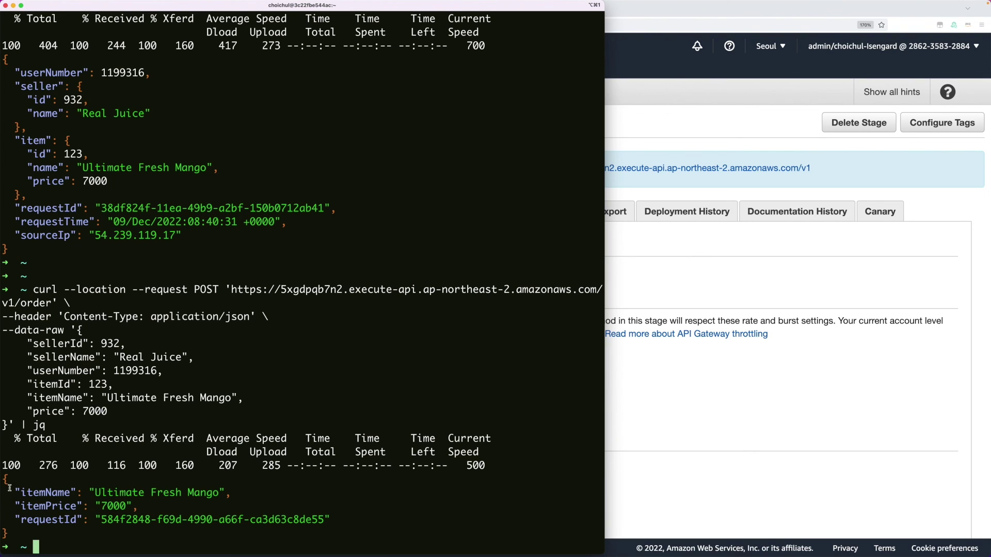
{"action": "left_click_drag", "start_coordinate": [5, 479], "coordinate": [17, 532]}
{"action": "left_click", "coordinate": [20, 533]}
{"action": "key", "text": "Return"}
{"action": "key", "text": "Return"}
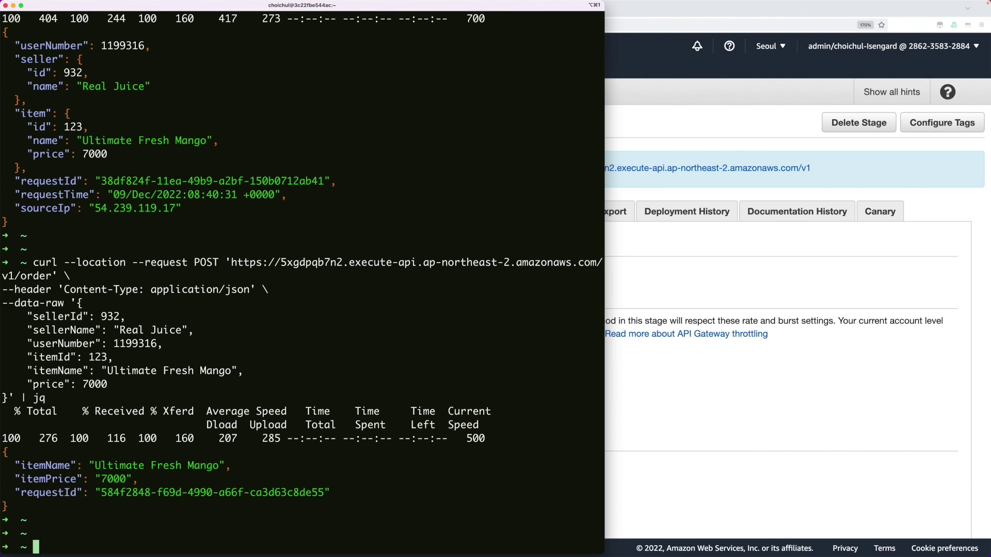
{"action": "key", "text": "ctrl+Left"}
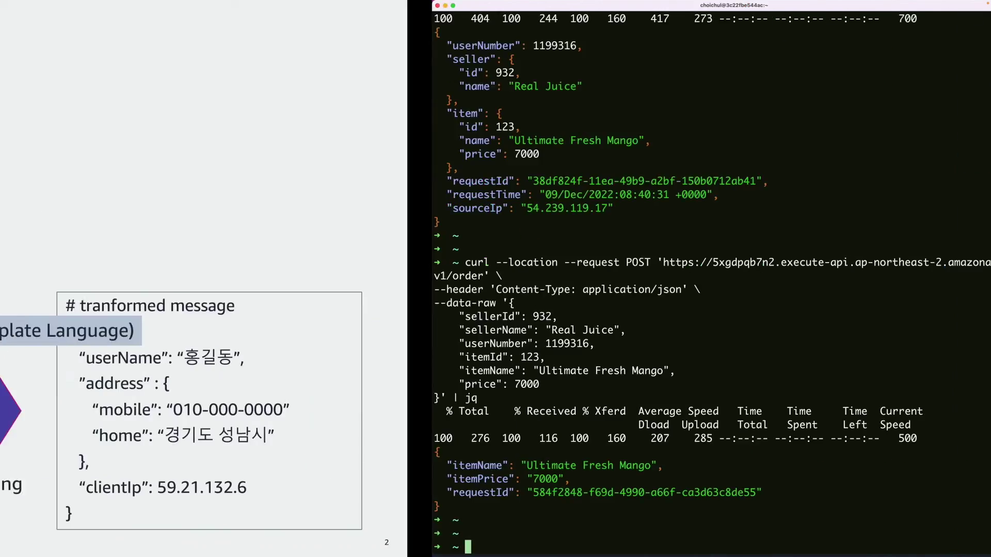
{"action": "key", "text": "Right"}
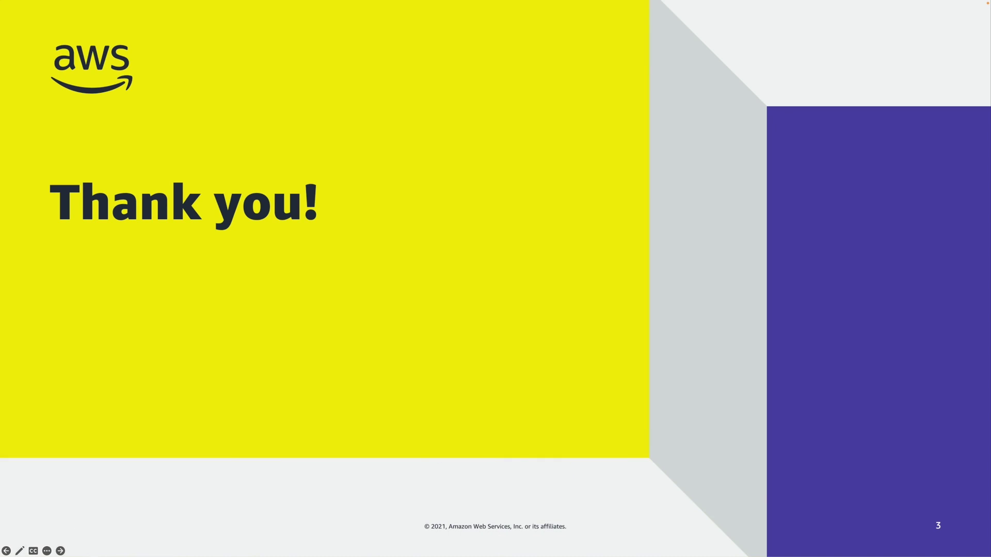